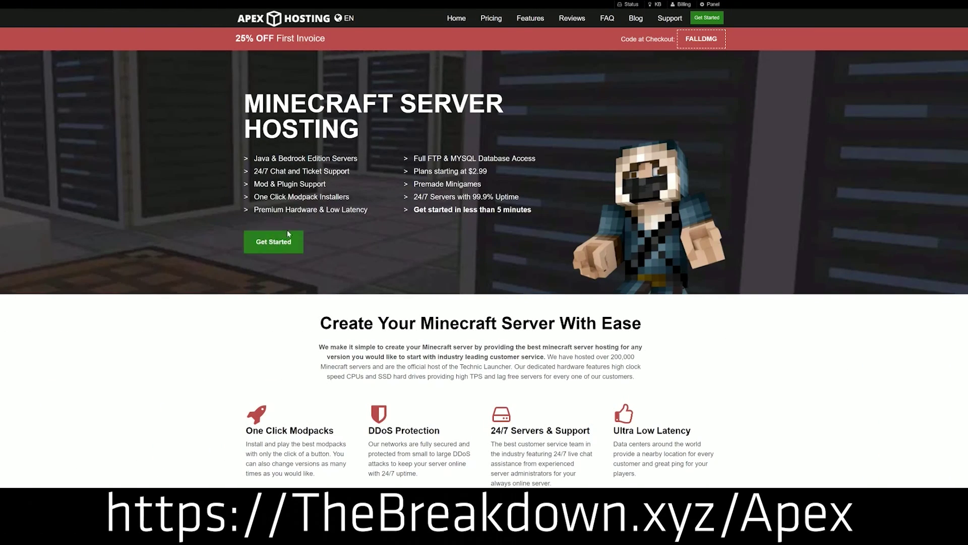
Review the hosting features, including 24/7 Servers & Support, Automated Backups and Free Subdomain
{"action": "scroll", "coordinate": [378, 300], "scroll_direction": "down", "scroll_amount": 3}
{"action": "scroll", "coordinate": [371, 222], "scroll_direction": "down", "scroll_amount": 1}
{"action": "left_click_drag", "start_coordinate": [245, 225], "coordinate": [592, 230]}
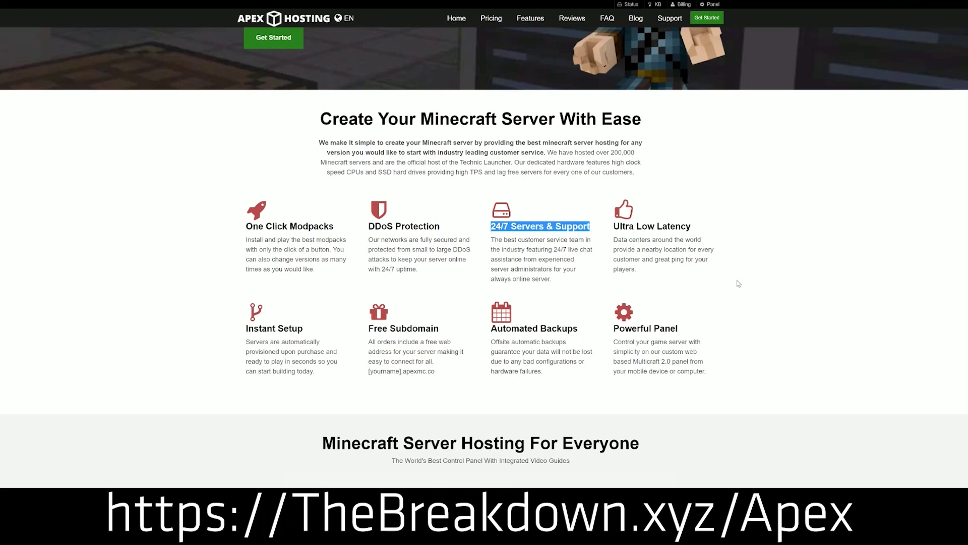
{"action": "left_click_drag", "start_coordinate": [490, 329], "coordinate": [605, 327]}
{"action": "left_click", "coordinate": [457, 331]}
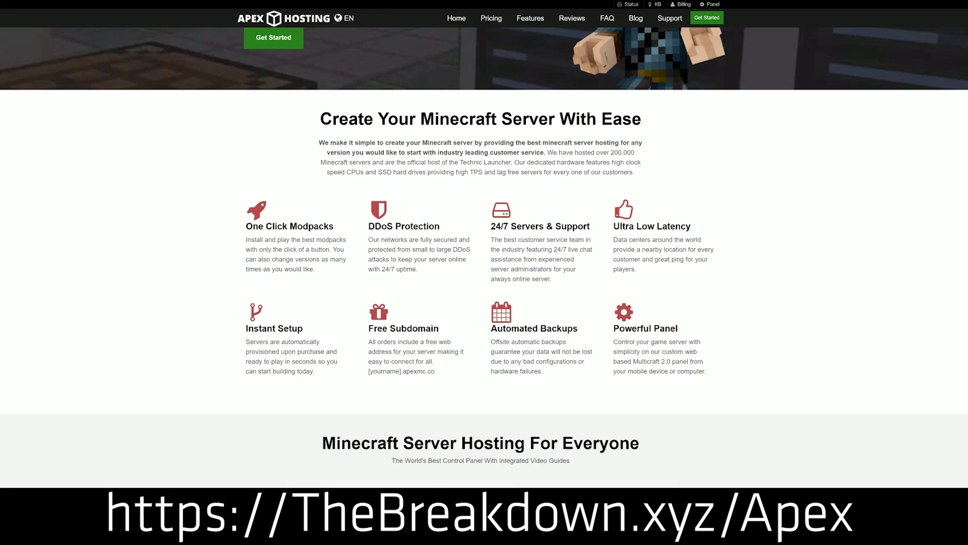
{"action": "left_click_drag", "start_coordinate": [321, 373], "coordinate": [246, 329]}
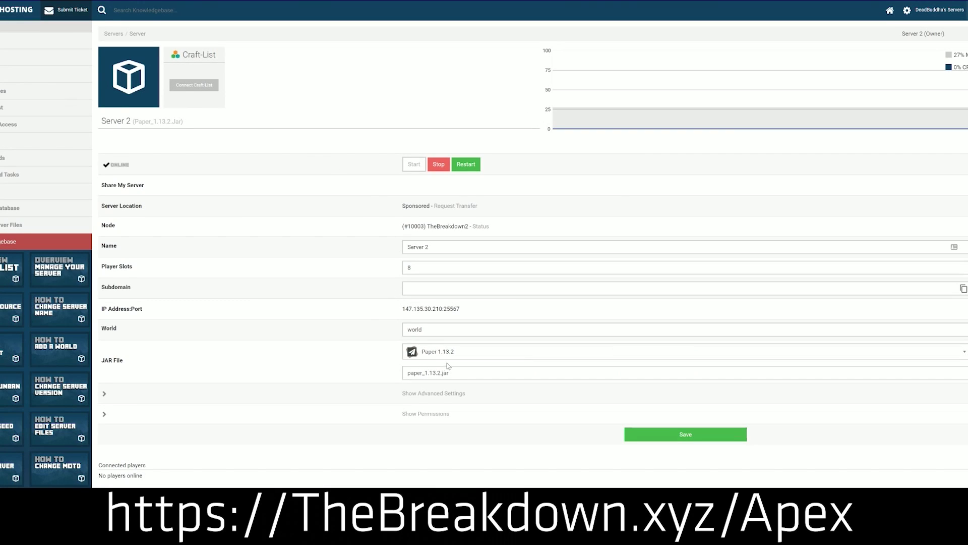
Change the server's JAR file to Minecraft 1.15, confirm the version change and keep using the existing world
{"action": "left_click", "coordinate": [451, 353]}
{"action": "scroll", "coordinate": [449, 433], "scroll_direction": "down", "scroll_amount": 3}
{"action": "scroll", "coordinate": [450, 433], "scroll_direction": "up", "scroll_amount": 5}
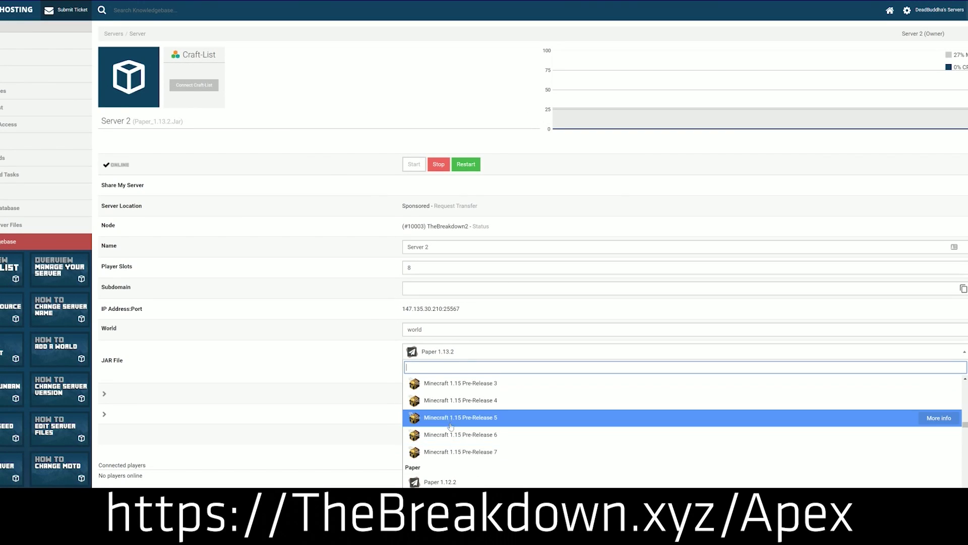
{"action": "scroll", "coordinate": [452, 403], "scroll_direction": "up", "scroll_amount": 2}
{"action": "scroll", "coordinate": [452, 408], "scroll_direction": "down", "scroll_amount": 2}
{"action": "scroll", "coordinate": [452, 411], "scroll_direction": "up", "scroll_amount": 4}
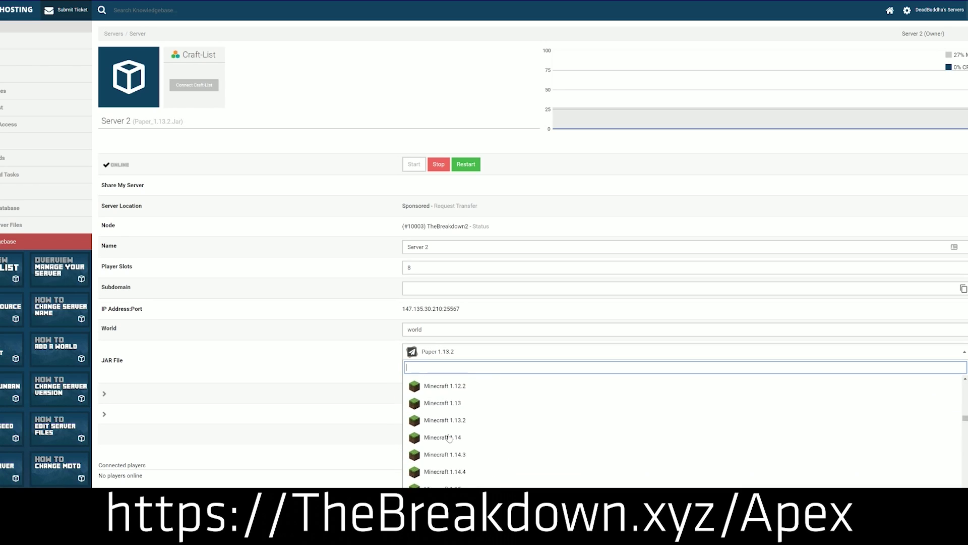
{"action": "scroll", "coordinate": [446, 442], "scroll_direction": "down", "scroll_amount": 1}
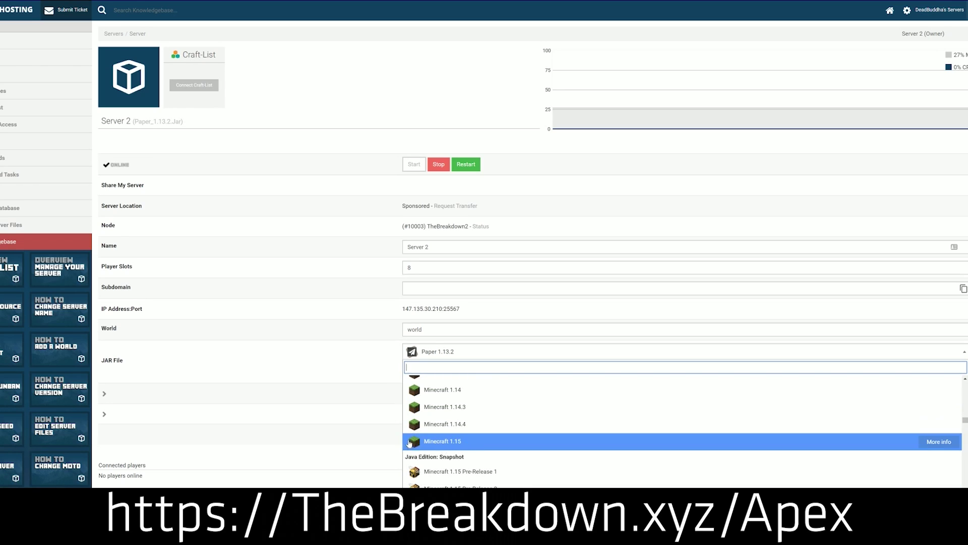
{"action": "left_click", "coordinate": [496, 444]}
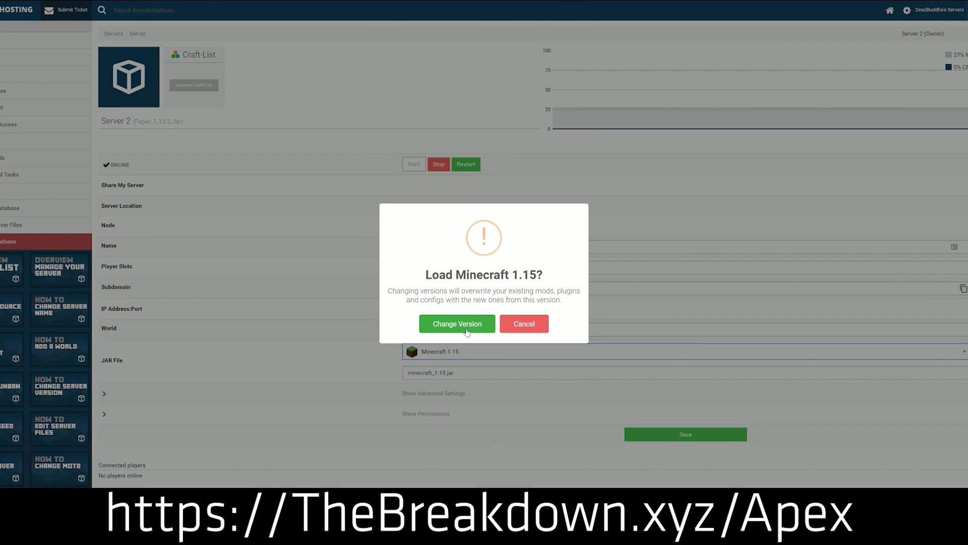
{"action": "left_click", "coordinate": [483, 328]}
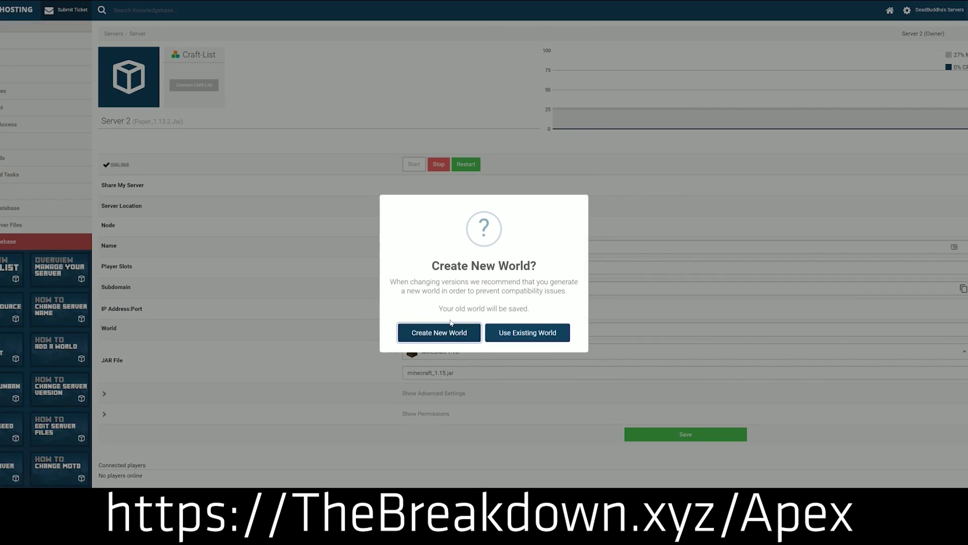
{"action": "left_click", "coordinate": [528, 333]}
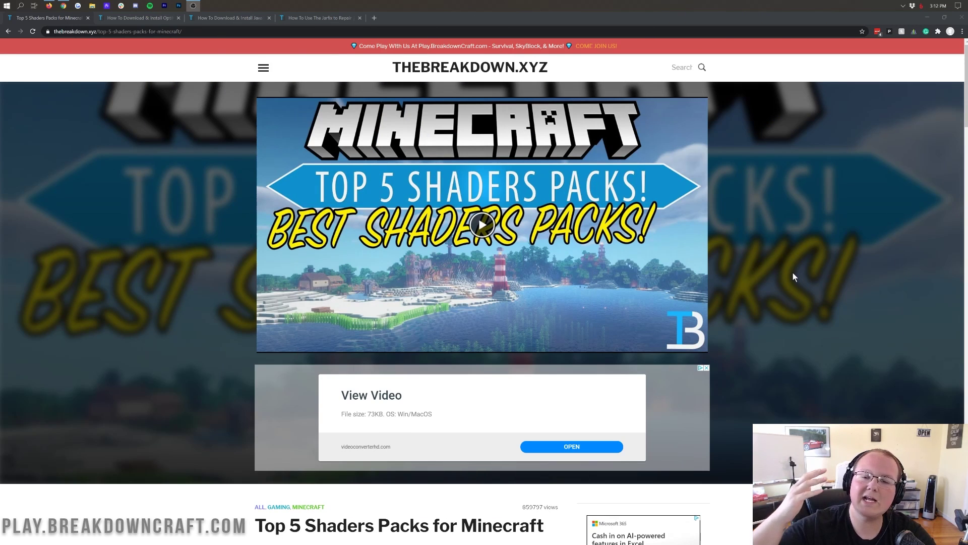
Look through the Top 5 Shaders Packs for Minecraft article to examine the listed packs
{"action": "left_click", "coordinate": [792, 277]}
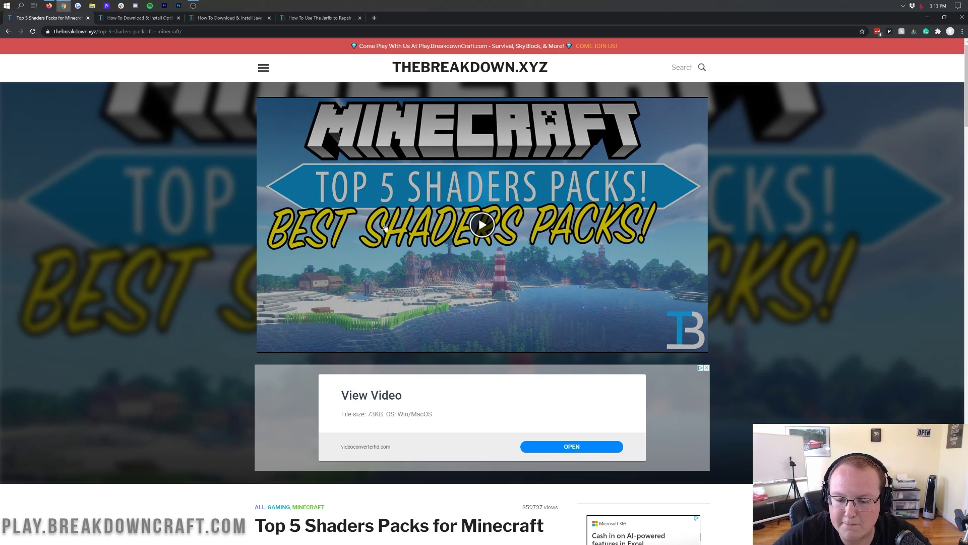
{"action": "scroll", "coordinate": [438, 248], "scroll_direction": "down", "scroll_amount": 7}
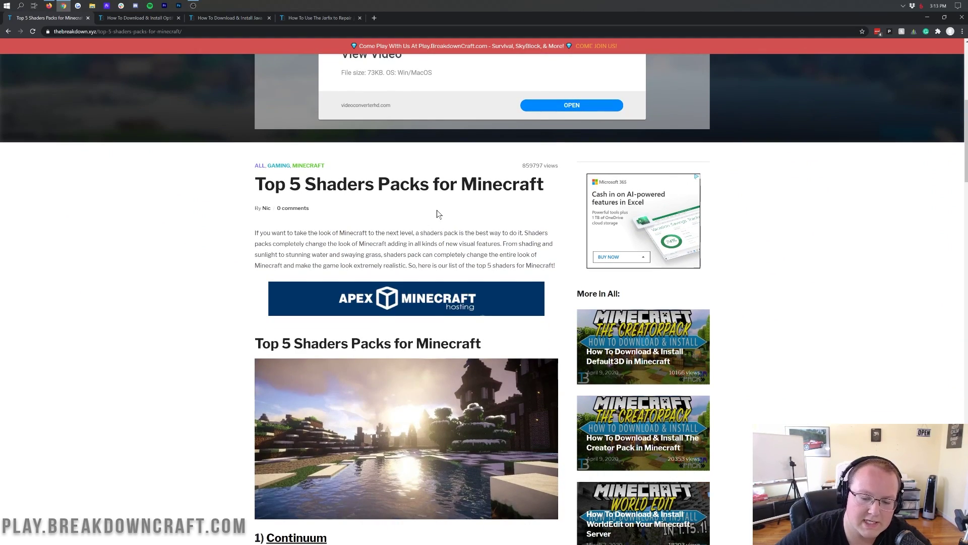
{"action": "scroll", "coordinate": [436, 213], "scroll_direction": "down", "scroll_amount": 12}
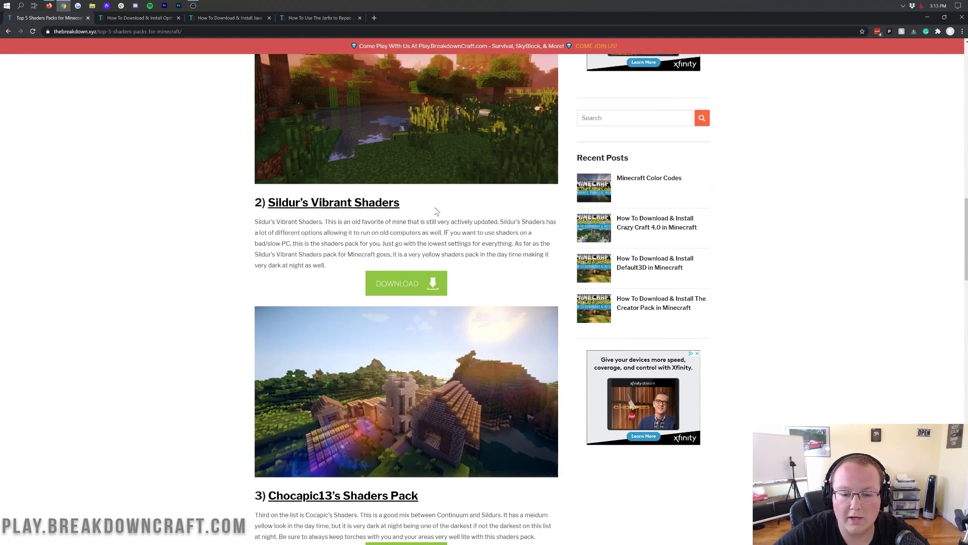
{"action": "scroll", "coordinate": [437, 211], "scroll_direction": "down", "scroll_amount": 4}
{"action": "scroll", "coordinate": [426, 220], "scroll_direction": "up", "scroll_amount": 12}
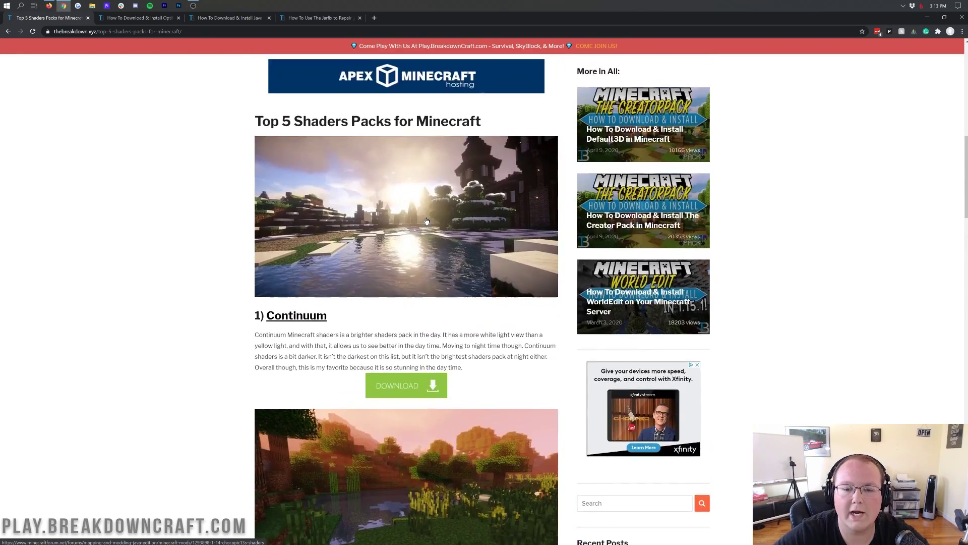
{"action": "scroll", "coordinate": [426, 220], "scroll_direction": "up", "scroll_amount": 11}
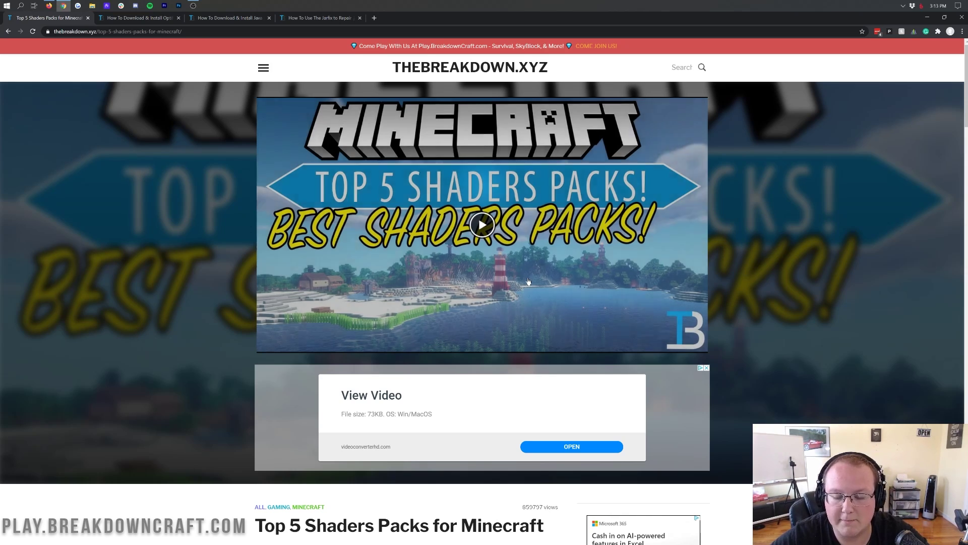
{"action": "scroll", "coordinate": [384, 393], "scroll_direction": "down", "scroll_amount": 1}
{"action": "scroll", "coordinate": [373, 416], "scroll_direction": "up", "scroll_amount": 1}
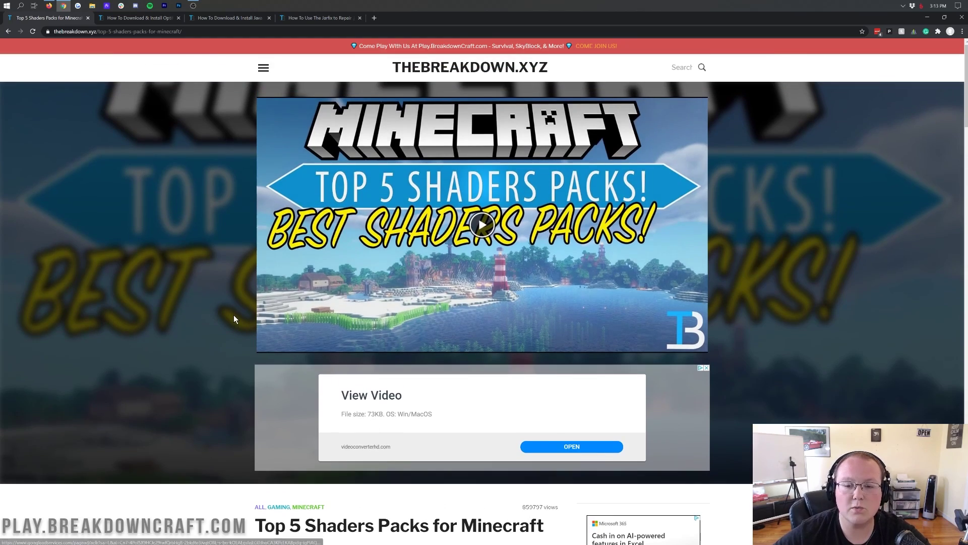
Open the official Continuum Shaders page by following the download links from the top 5 list and its Continuum article
{"action": "scroll", "coordinate": [233, 316], "scroll_direction": "down", "scroll_amount": 13}
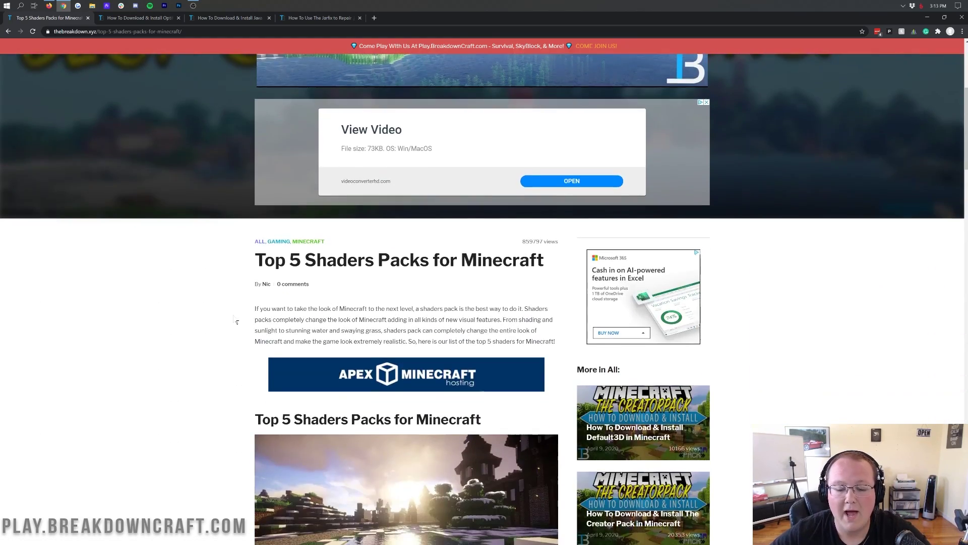
{"action": "scroll", "coordinate": [234, 319], "scroll_direction": "up", "scroll_amount": 3}
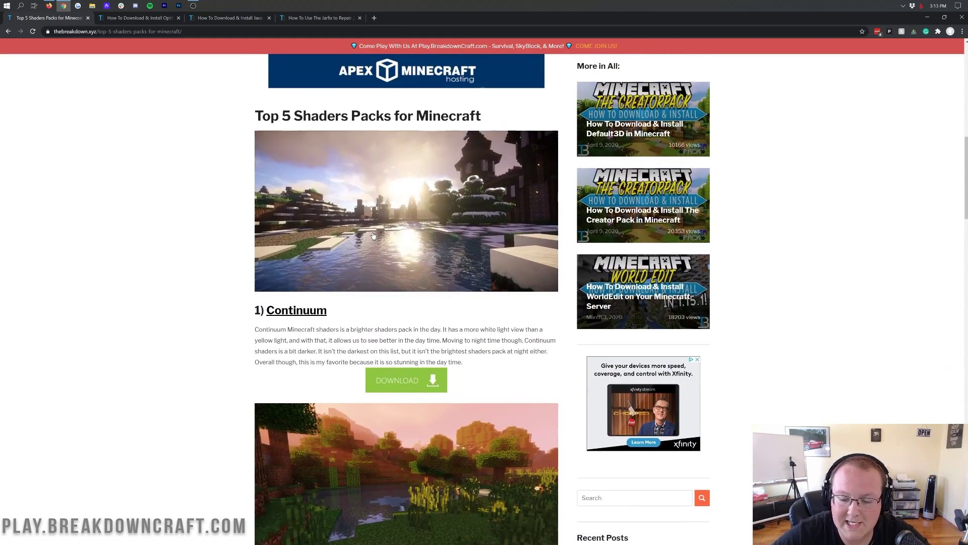
{"action": "left_click", "coordinate": [405, 375]}
{"action": "scroll", "coordinate": [405, 377], "scroll_direction": "down", "scroll_amount": 8}
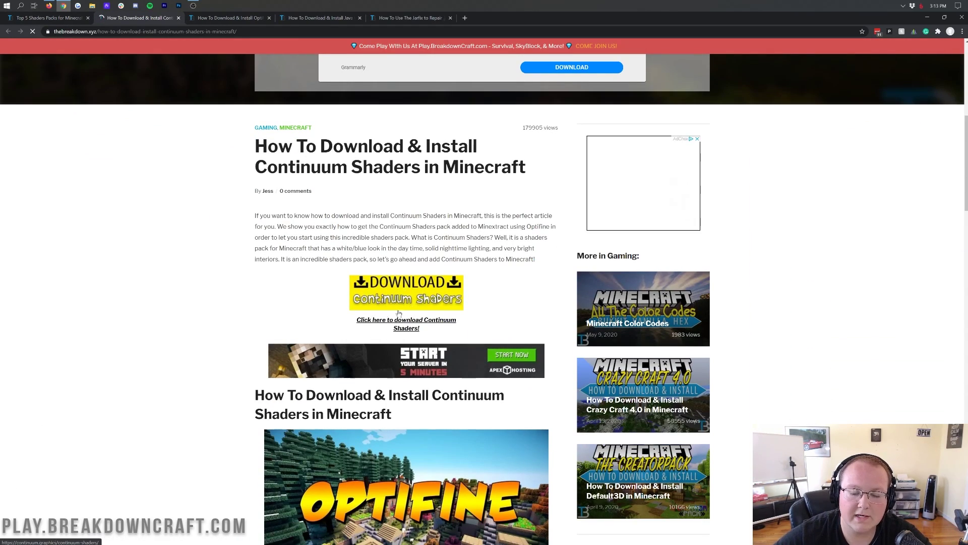
{"action": "left_click", "coordinate": [408, 306]}
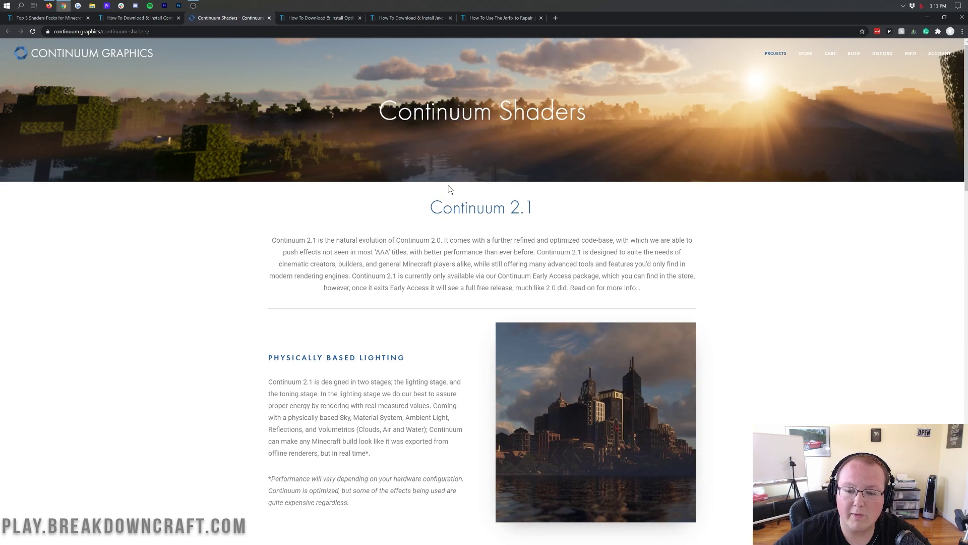
Download Continuum 2.0.4 from the Continuum Graphics free downloads page
{"action": "scroll", "coordinate": [450, 190], "scroll_direction": "down", "scroll_amount": 15}
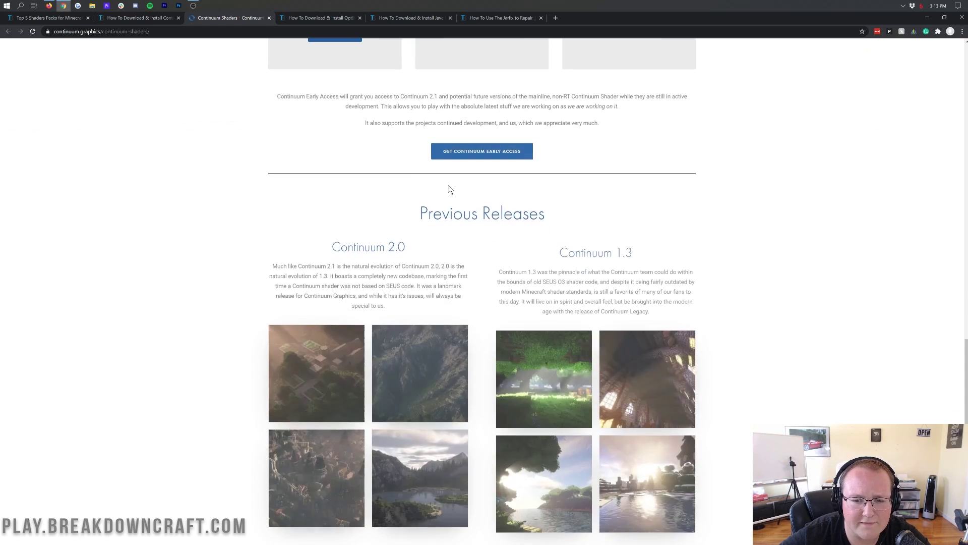
{"action": "scroll", "coordinate": [450, 190], "scroll_direction": "down", "scroll_amount": 4}
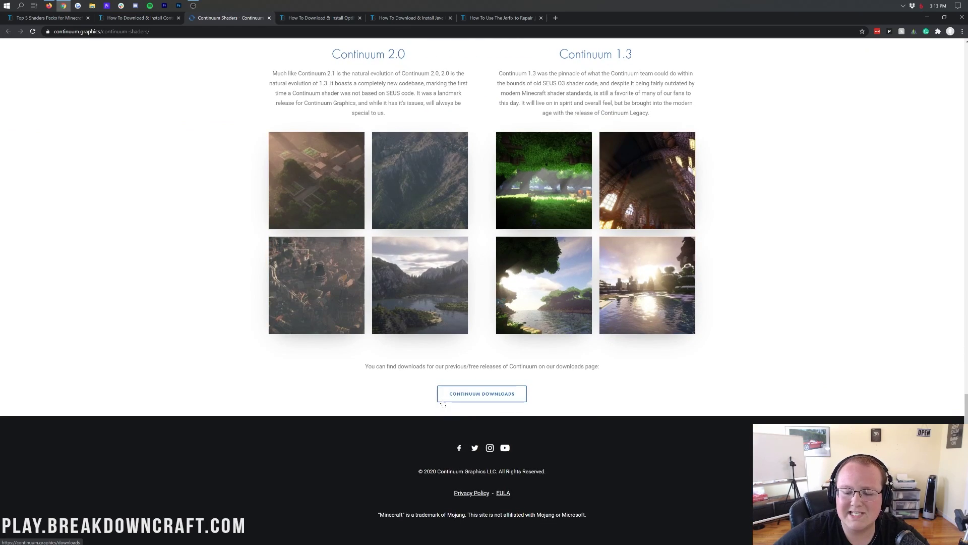
{"action": "left_click", "coordinate": [480, 399]}
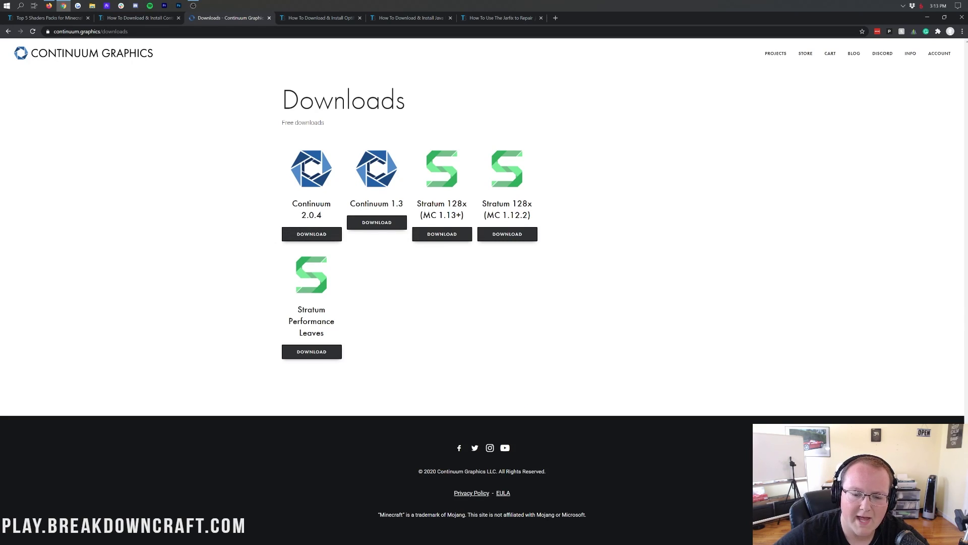
{"action": "left_click_drag", "start_coordinate": [305, 215], "coordinate": [322, 214]}
{"action": "left_click", "coordinate": [323, 214]}
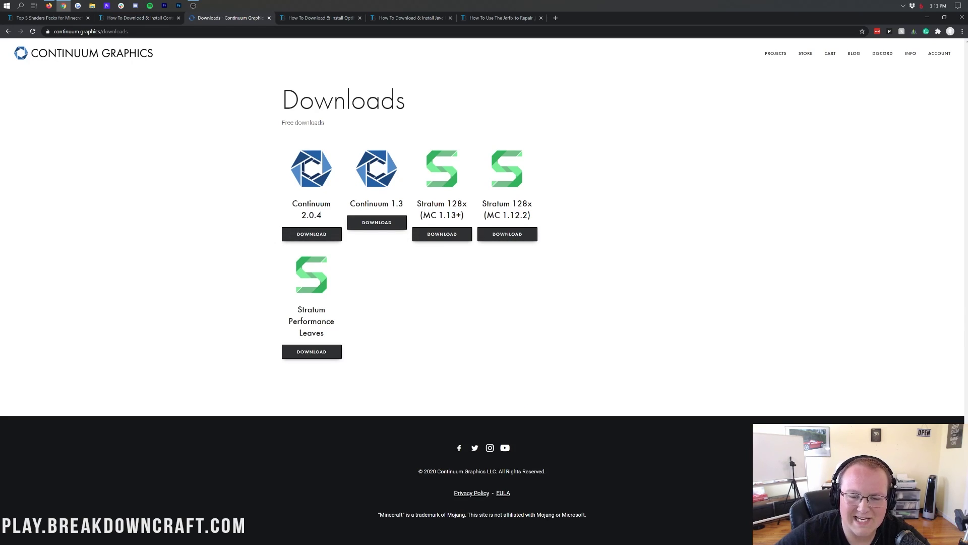
{"action": "left_click", "coordinate": [311, 234]}
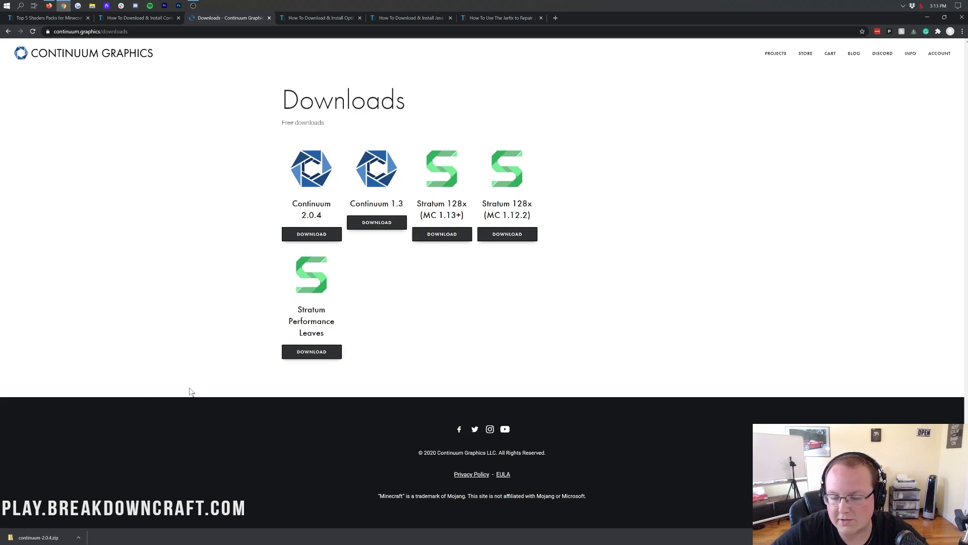
Close the Continuum article and downloads pages and return to the Top 5 Shaders Packs article
{"action": "left_click", "coordinate": [177, 18]}
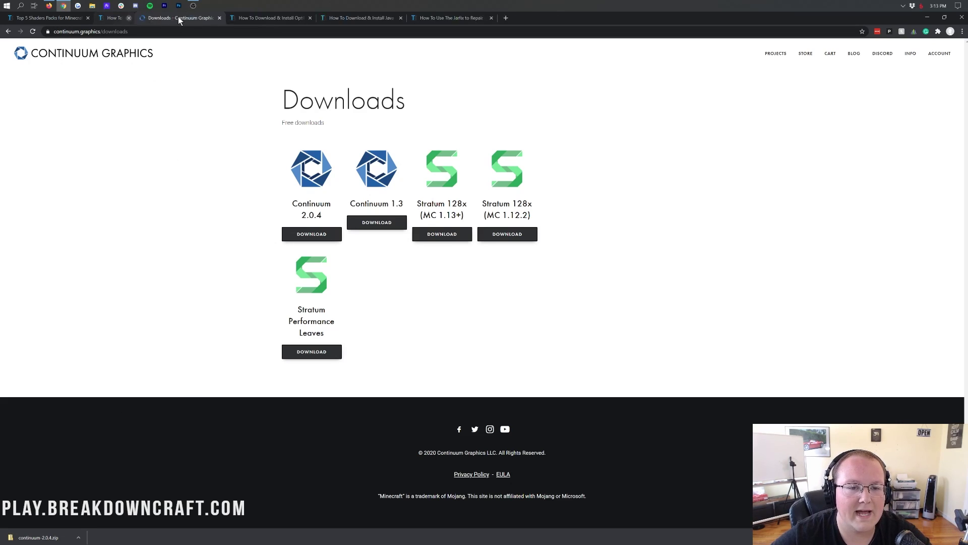
{"action": "left_click", "coordinate": [177, 17]}
{"action": "left_click", "coordinate": [43, 19]}
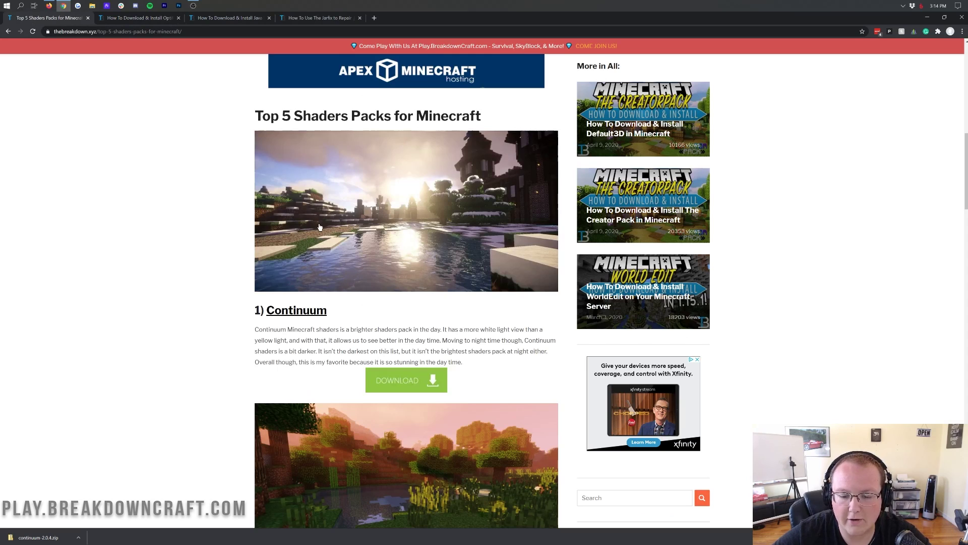
Open the CurseForge page for Chocapic13' Shaders by following the download links from the third pack in the list
{"action": "scroll", "coordinate": [319, 226], "scroll_direction": "down", "scroll_amount": 15}
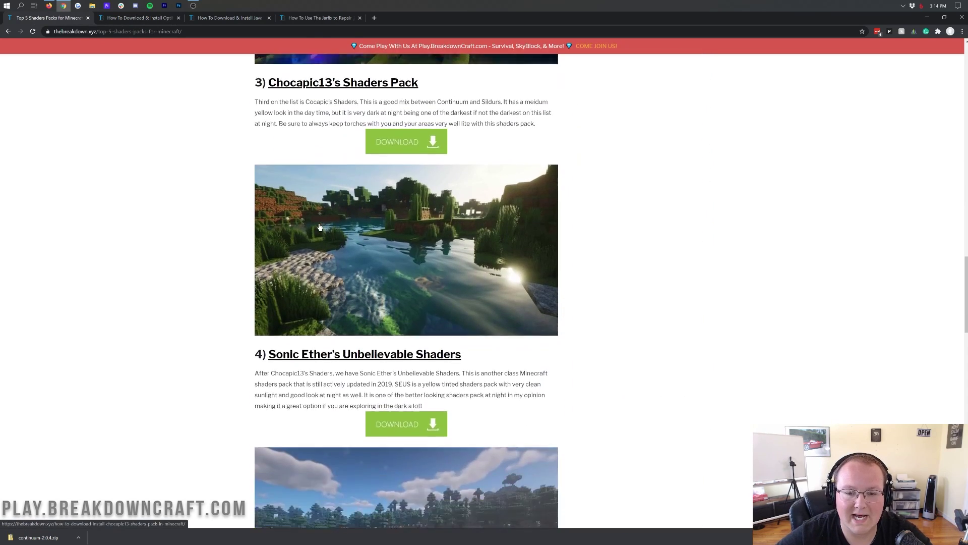
{"action": "scroll", "coordinate": [319, 227], "scroll_direction": "up", "scroll_amount": 4}
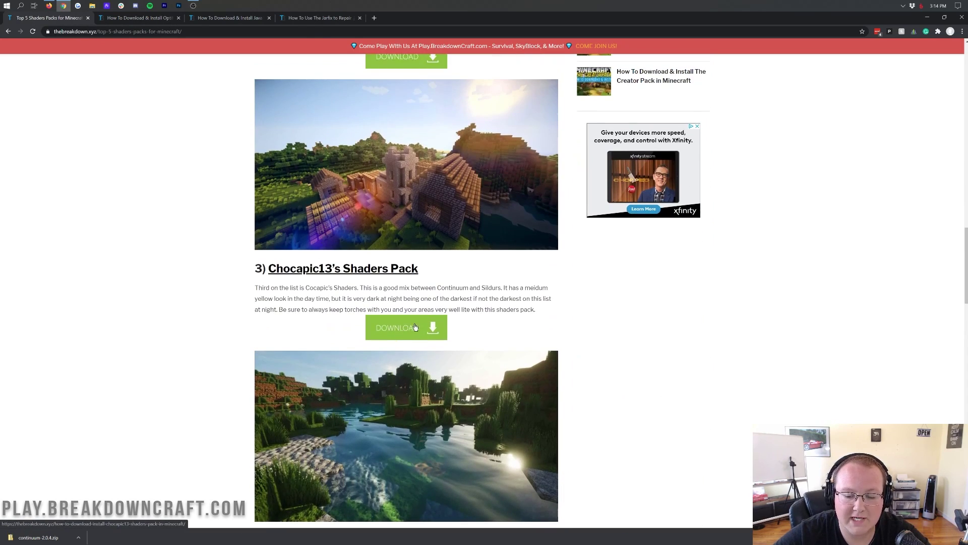
{"action": "left_click", "coordinate": [417, 327]}
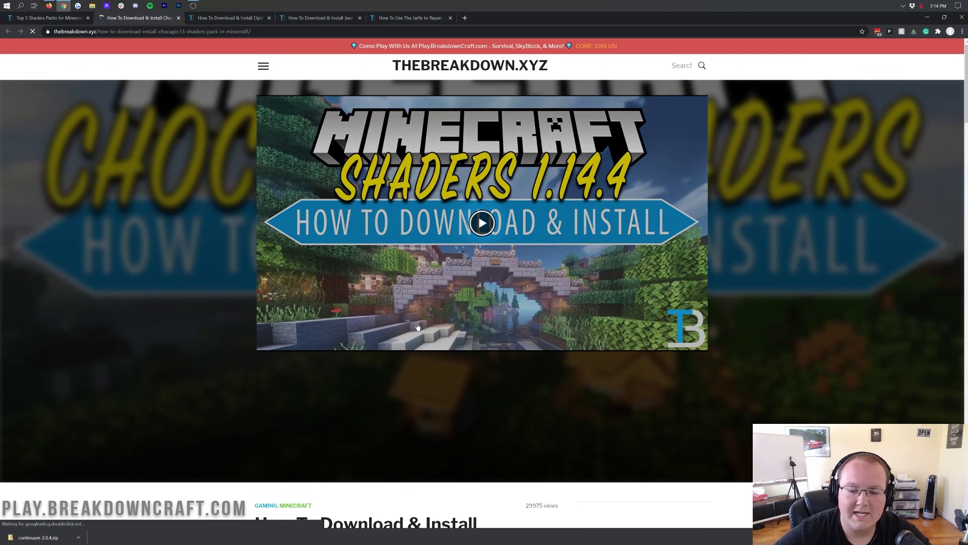
{"action": "scroll", "coordinate": [218, 212], "scroll_direction": "down", "scroll_amount": 7}
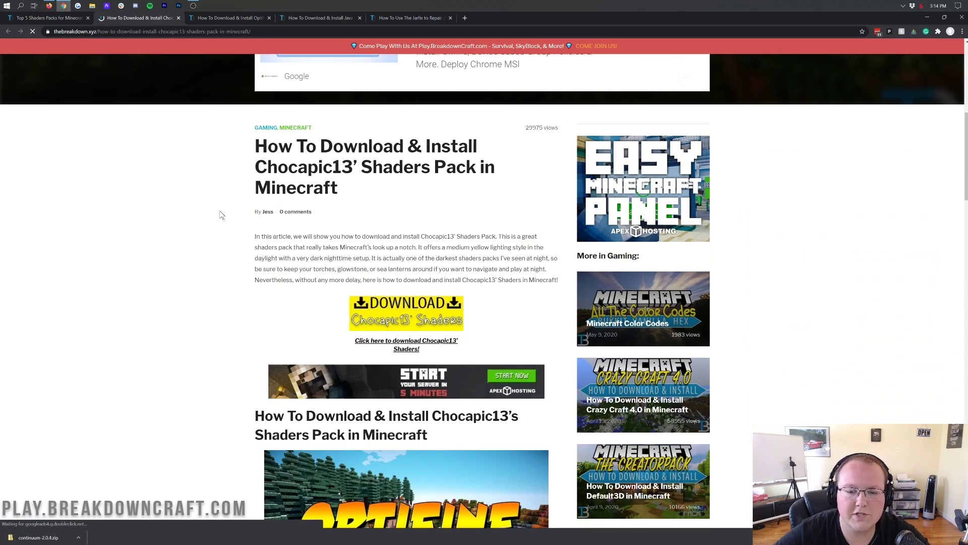
{"action": "left_click", "coordinate": [391, 316]}
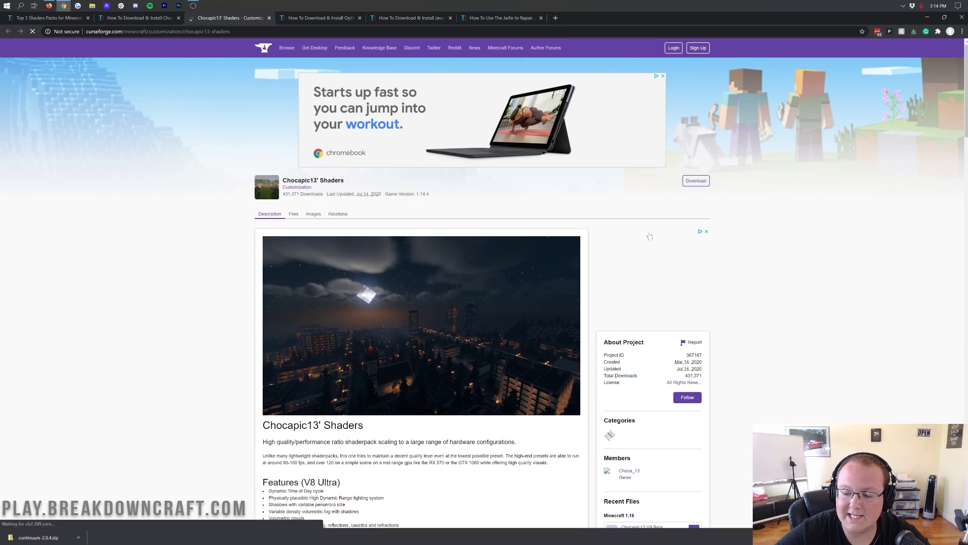
Download the Chocapic13 V9 Beta file for Minecraft 1.16 from the project's recent files
{"action": "scroll", "coordinate": [650, 236], "scroll_direction": "down", "scroll_amount": 5}
{"action": "scroll", "coordinate": [650, 236], "scroll_direction": "down", "scroll_amount": 3}
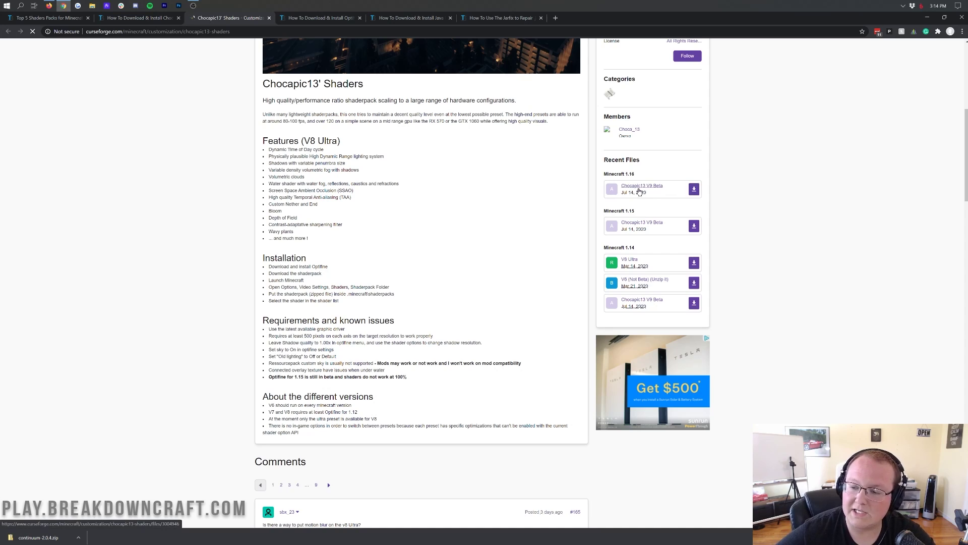
{"action": "left_click", "coordinate": [695, 189]}
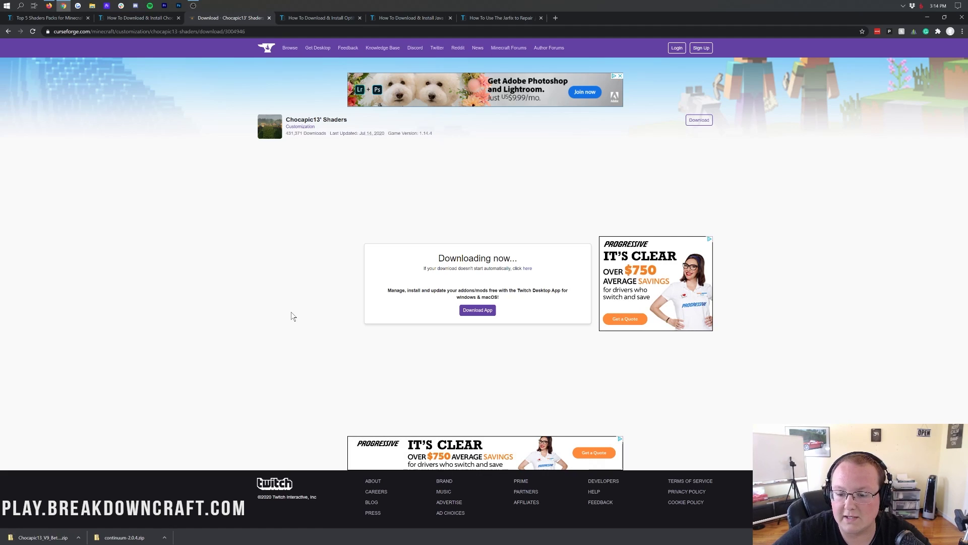
Open the OptiFine downloads page through the download link in the How To Download & Install Optifine article
{"action": "left_click", "coordinate": [313, 17]}
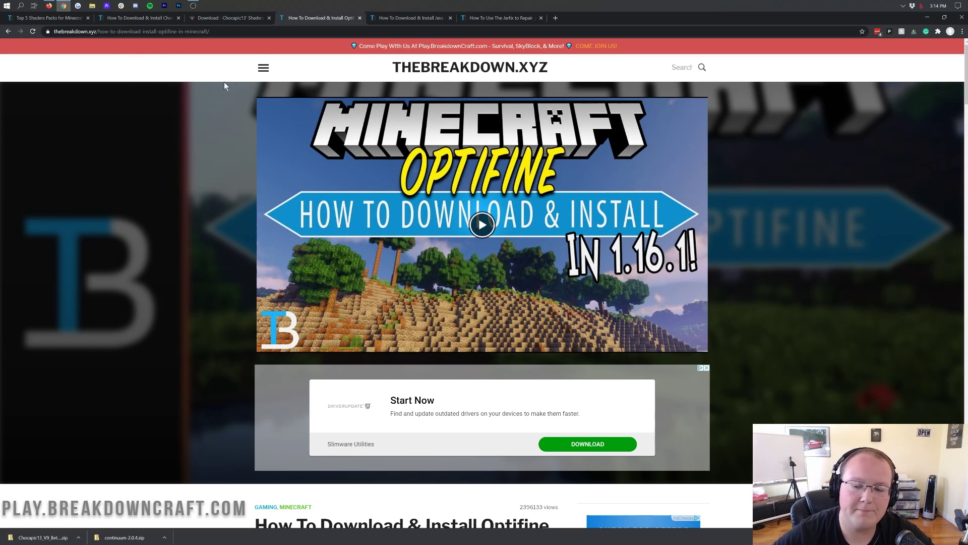
{"action": "scroll", "coordinate": [453, 168], "scroll_direction": "down", "scroll_amount": 8}
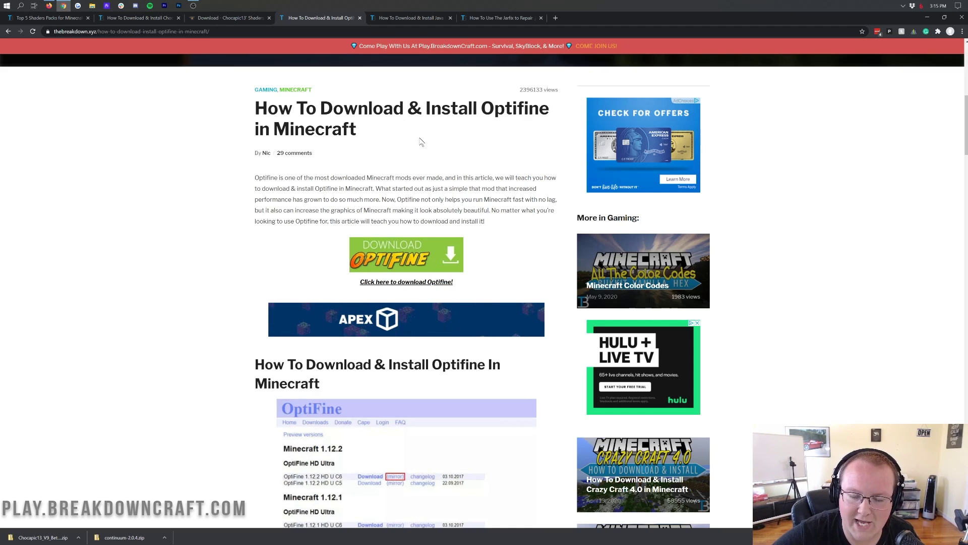
{"action": "left_click", "coordinate": [398, 259]}
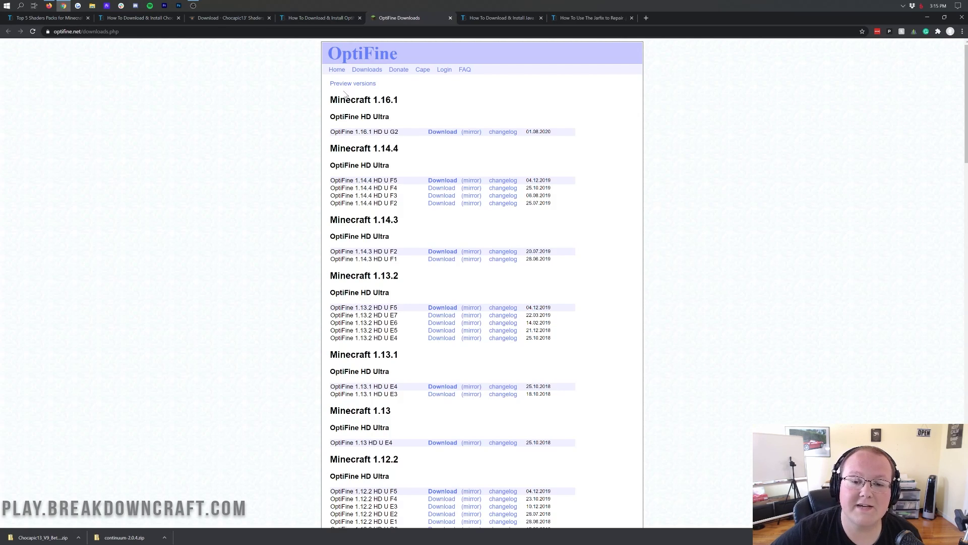
Compare the Minecraft 1.16.1 OptiFine release with the OptiFine 1.16.2 entry in the preview versions, and collapse the preview list
{"action": "left_click_drag", "start_coordinate": [328, 100], "coordinate": [411, 96]}
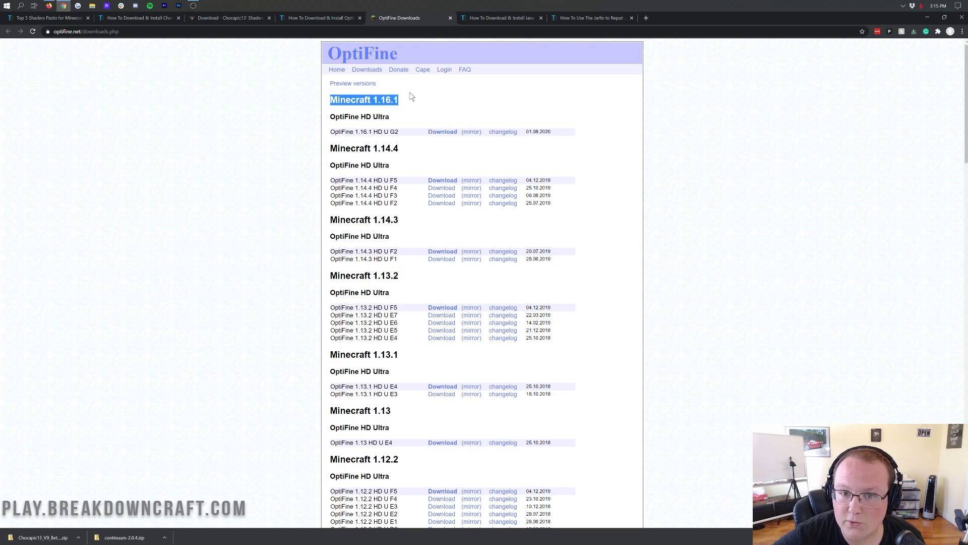
{"action": "left_click", "coordinate": [411, 96]}
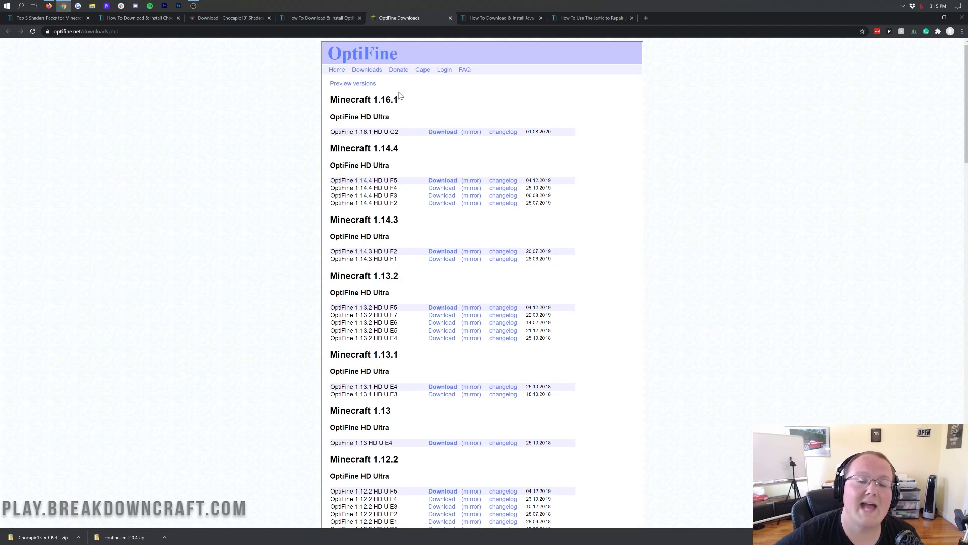
{"action": "left_click", "coordinate": [349, 85]}
{"action": "left_click_drag", "start_coordinate": [330, 98], "coordinate": [372, 98]}
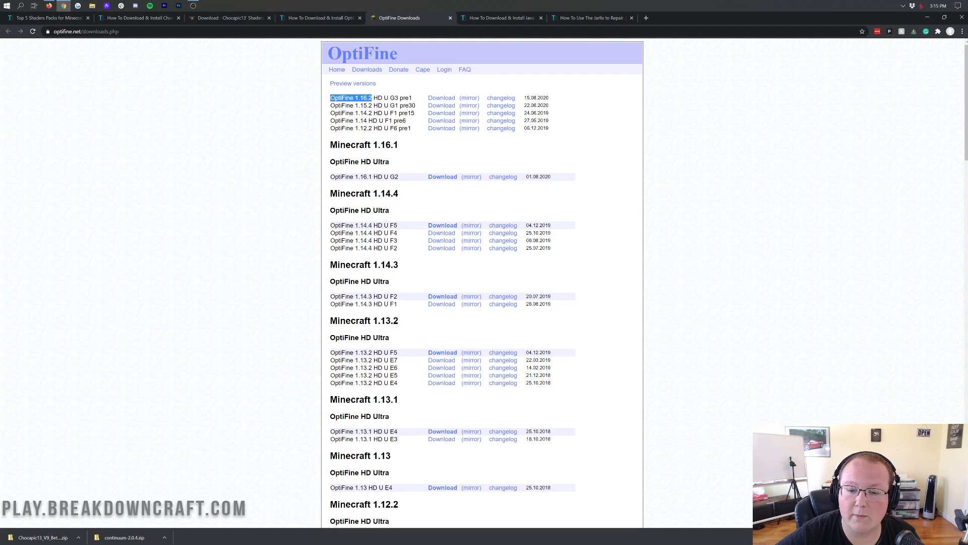
{"action": "left_click", "coordinate": [373, 98]}
{"action": "left_click", "coordinate": [360, 85]}
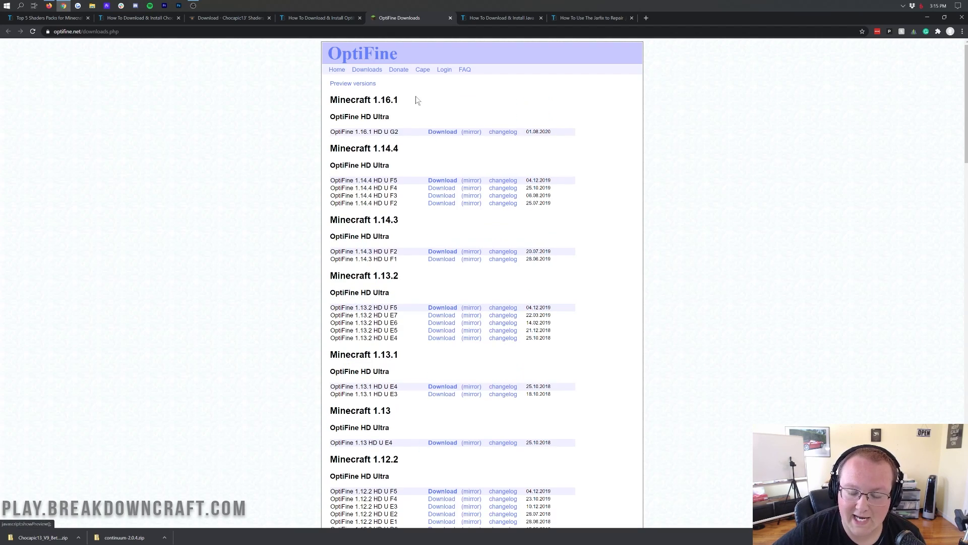
{"action": "left_click_drag", "start_coordinate": [400, 100], "coordinate": [337, 100]}
{"action": "left_click", "coordinate": [332, 102]}
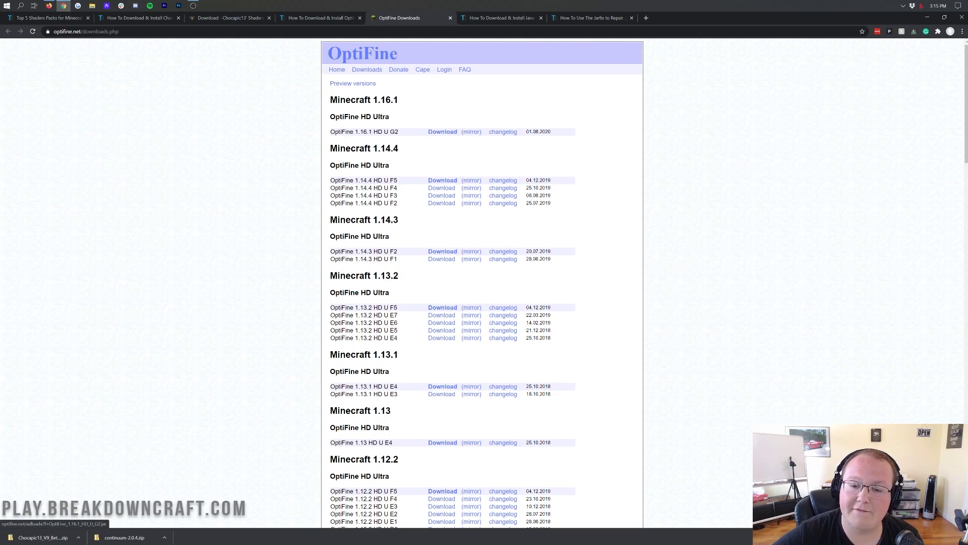
Download OptiFine 1.16.2 HD U G3 pre1 from the preview versions through its mirror link and keep the .jar file
{"action": "left_click", "coordinate": [343, 84]}
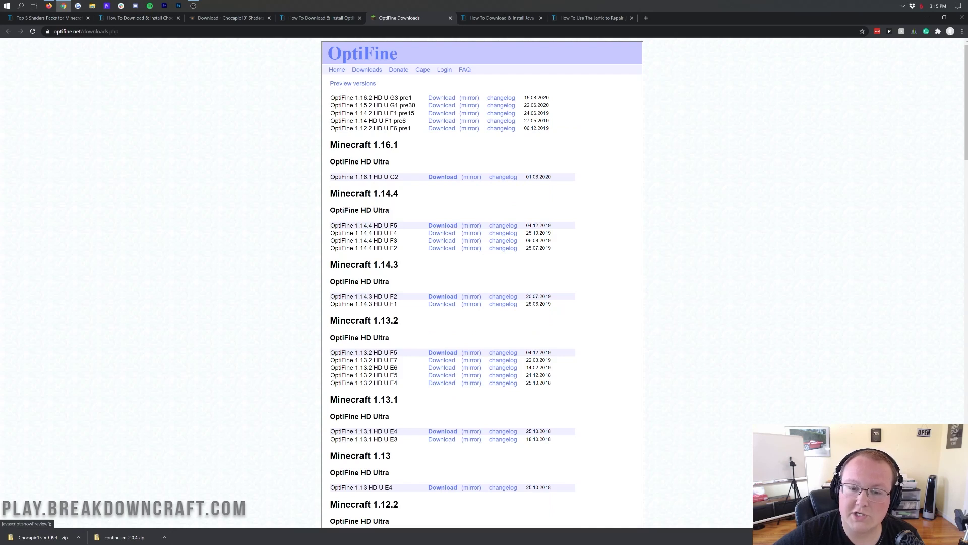
{"action": "left_click_drag", "start_coordinate": [328, 82], "coordinate": [359, 98]}
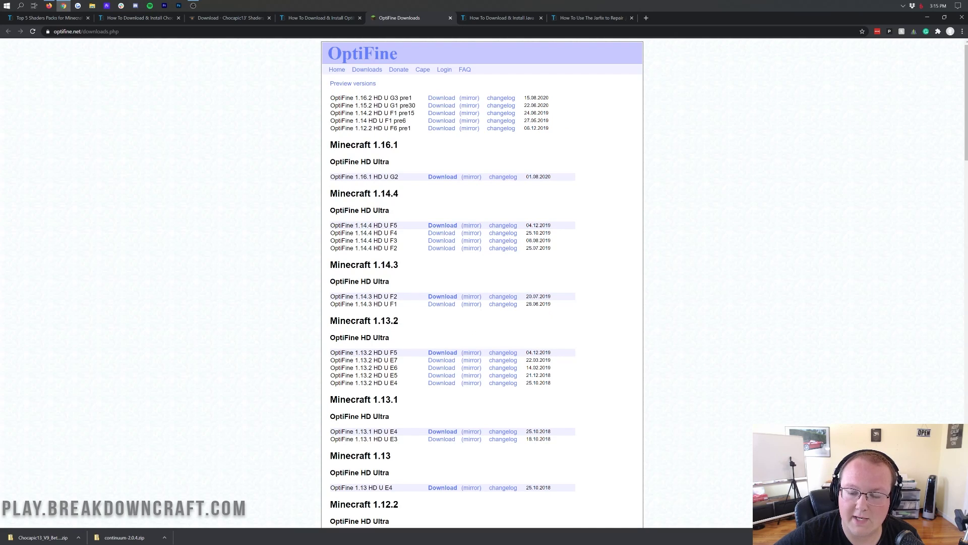
{"action": "left_click", "coordinate": [469, 98]}
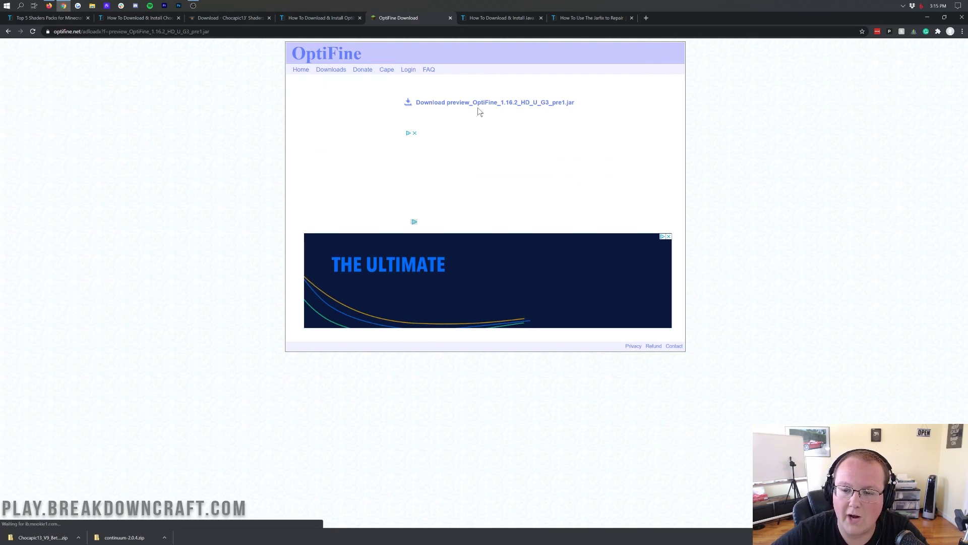
{"action": "left_click", "coordinate": [508, 104]}
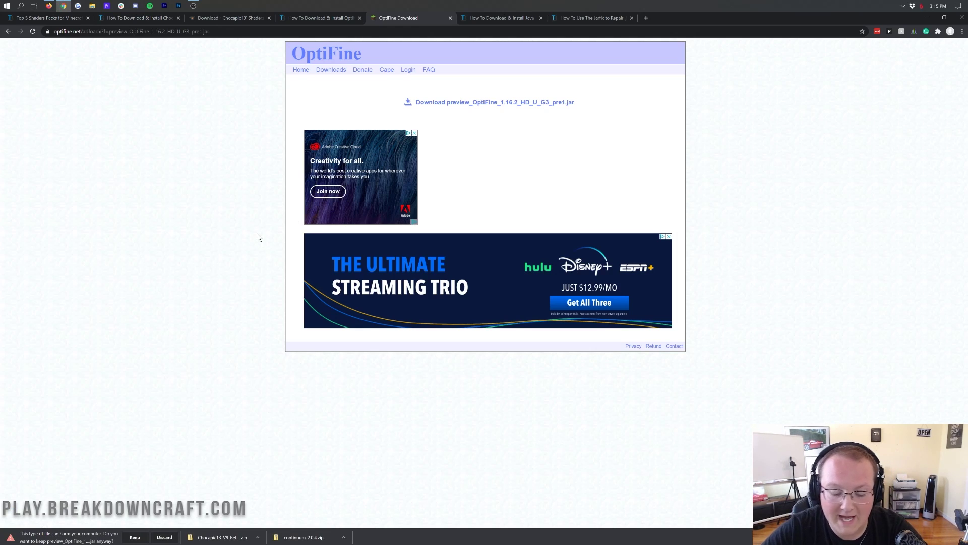
{"action": "left_click", "coordinate": [134, 537]}
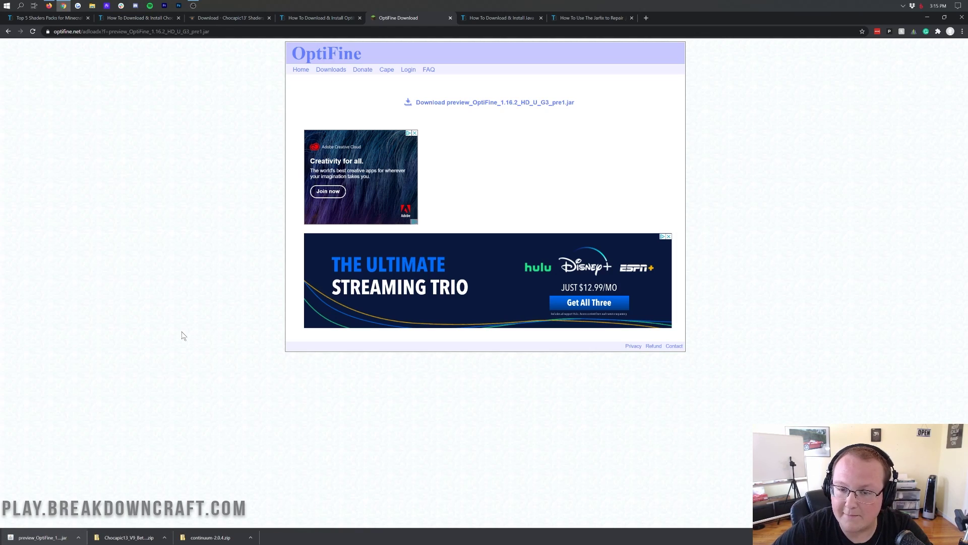
Bring the Java article forward, minimise the browser, group the three downloaded files on the desktop and clear away the two leftover files
{"action": "left_click", "coordinate": [519, 18]}
{"action": "left_click", "coordinate": [928, 18]}
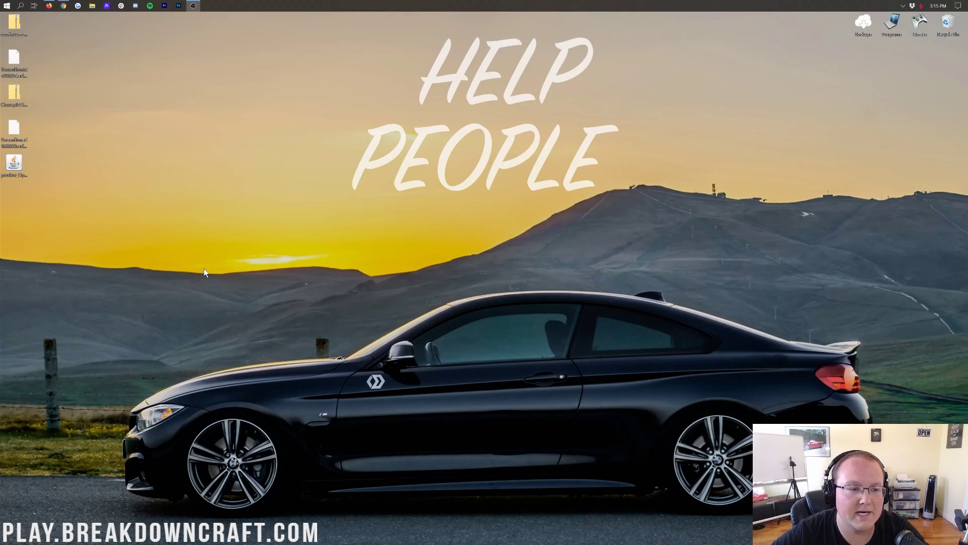
{"action": "left_click_drag", "start_coordinate": [20, 98], "coordinate": [298, 68]}
{"action": "left_click_drag", "start_coordinate": [19, 168], "coordinate": [325, 60]}
{"action": "left_click_drag", "start_coordinate": [115, 199], "coordinate": [5, 51]}
{"action": "left_click_drag", "start_coordinate": [14, 61], "coordinate": [857, 439]}
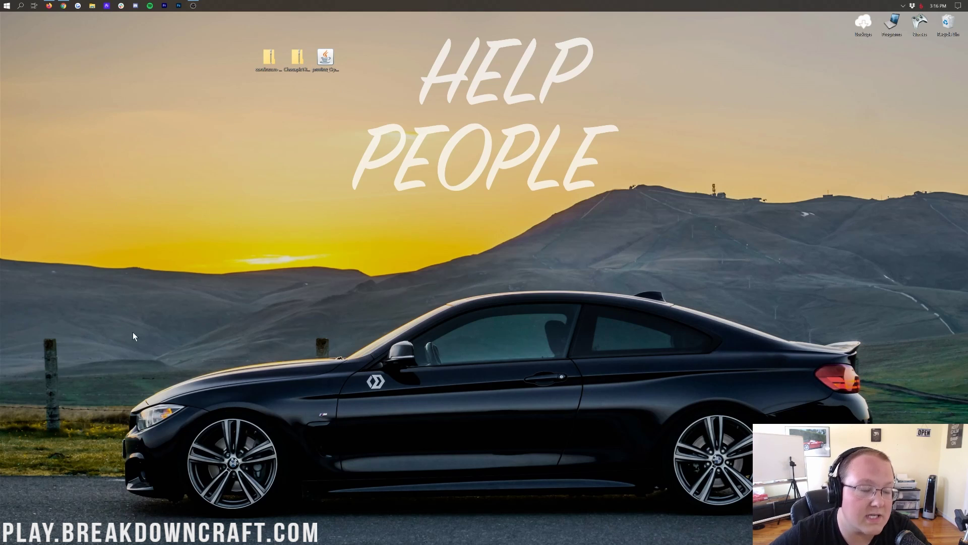
Check the Downloads folder, found by searching the computer for "downl", and close its window
{"action": "left_click", "coordinate": [2, 4]}
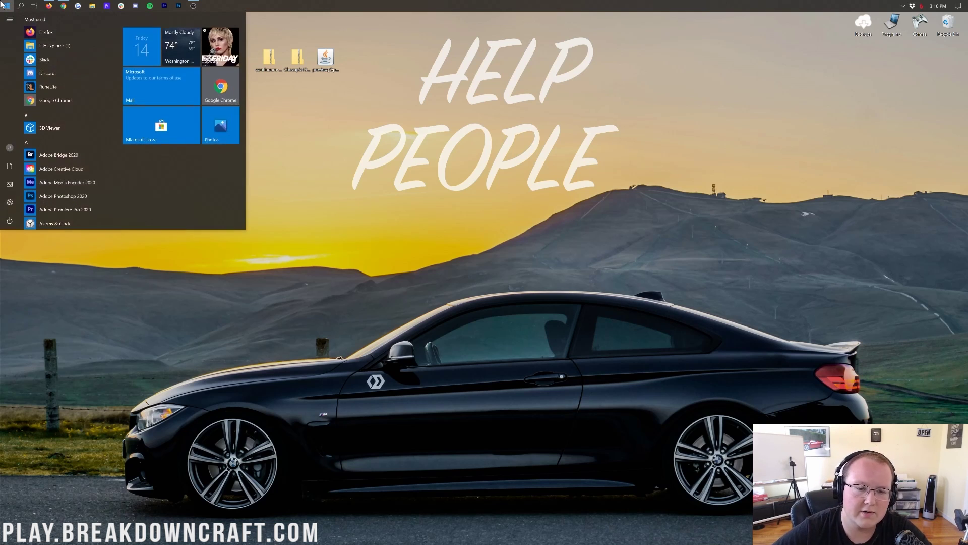
{"action": "type", "text": "downl"}
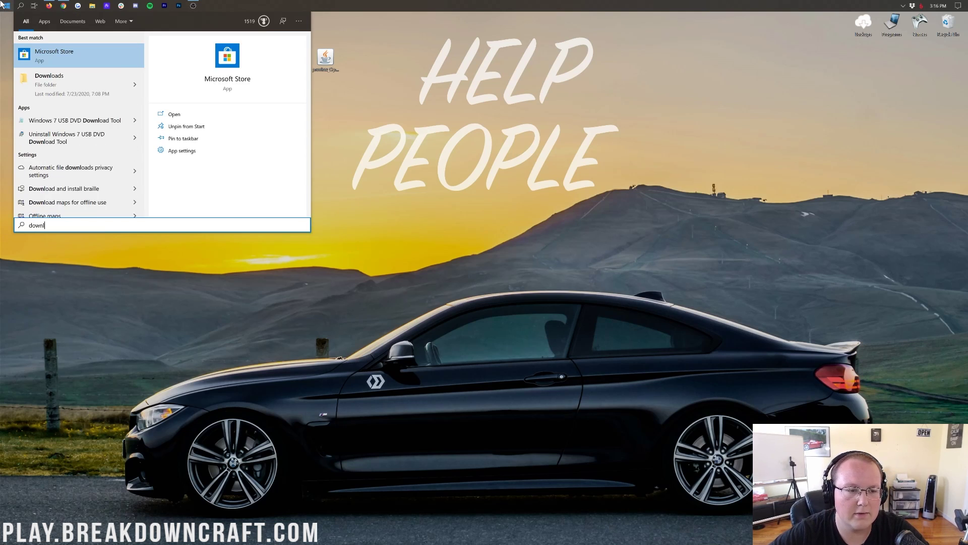
{"action": "left_click", "coordinate": [62, 87]}
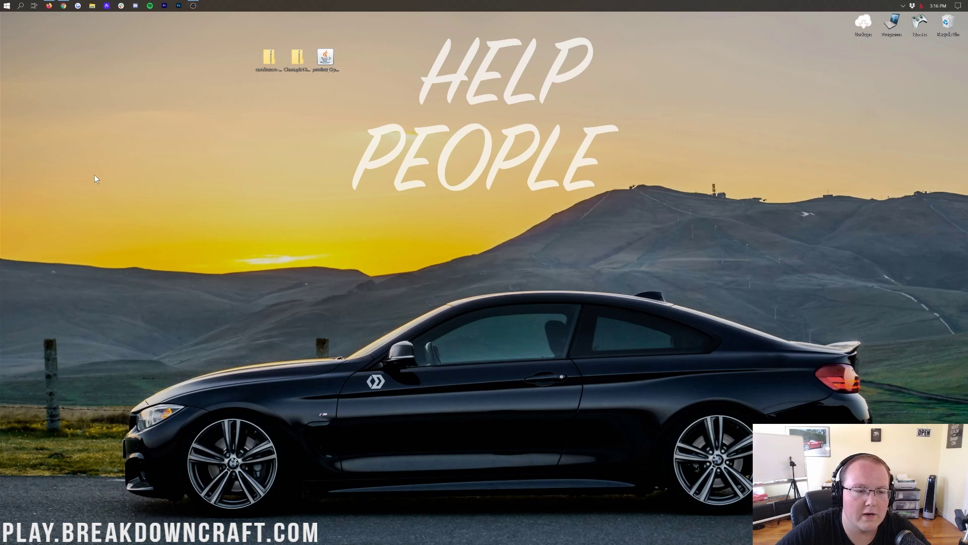
{"action": "left_click_drag", "start_coordinate": [145, 55], "coordinate": [349, 59]}
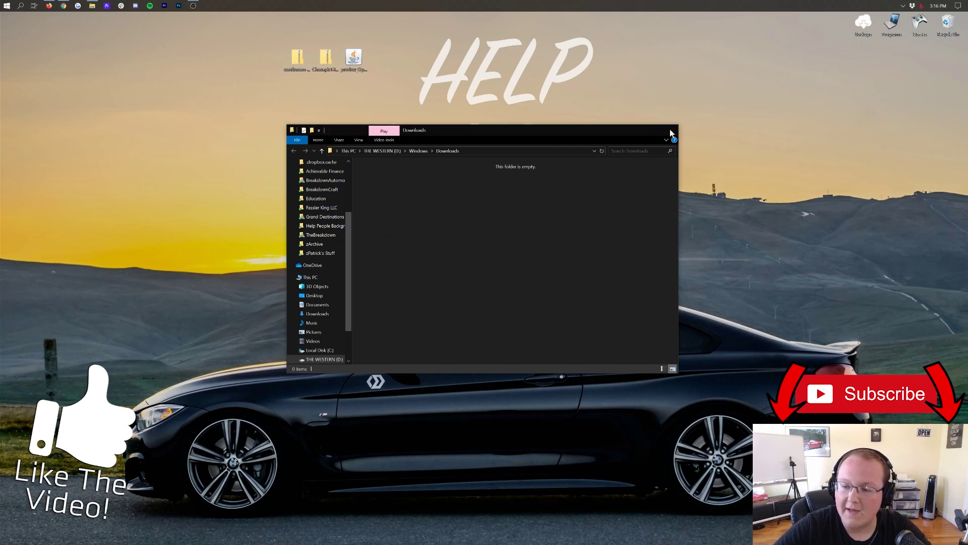
{"action": "left_click", "coordinate": [670, 130]}
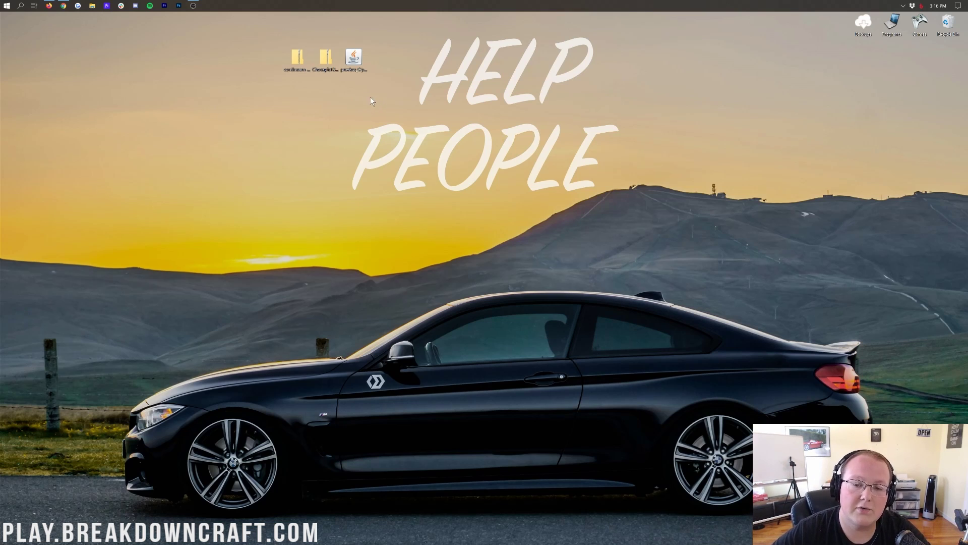
Show the app choices for opening the OptiFine .jar file on the desktop and dismiss them without choosing one
{"action": "left_click", "coordinate": [352, 59]}
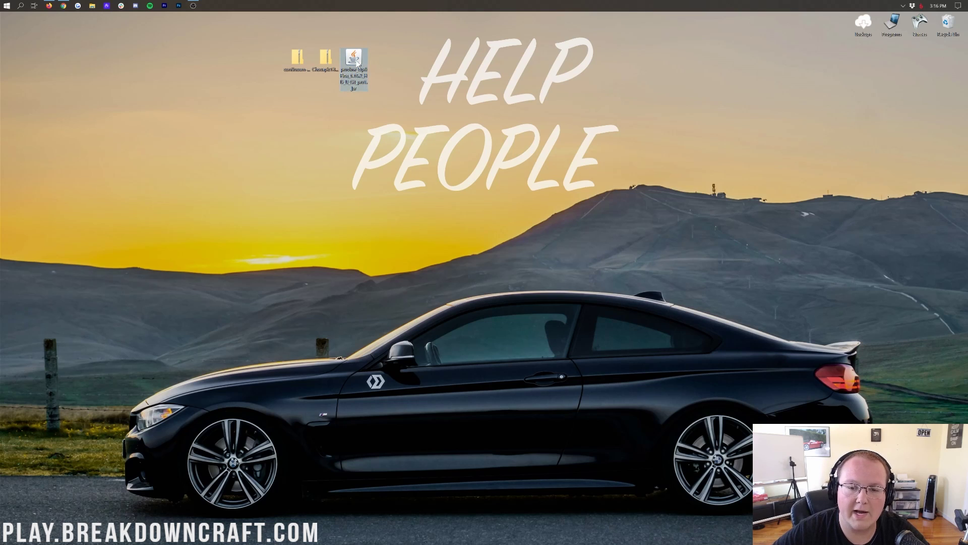
{"action": "right_click", "coordinate": [356, 59]}
{"action": "left_click", "coordinate": [379, 105]}
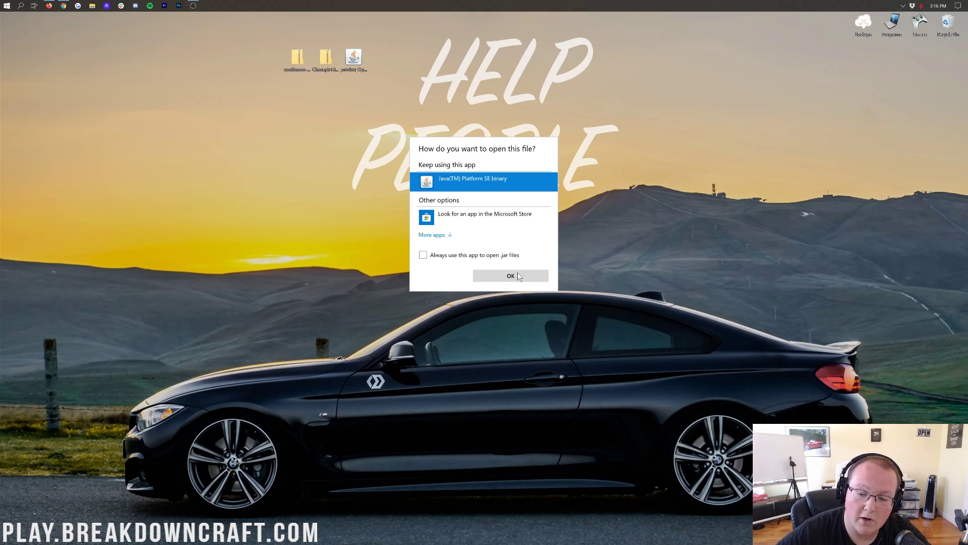
{"action": "left_click", "coordinate": [353, 59]}
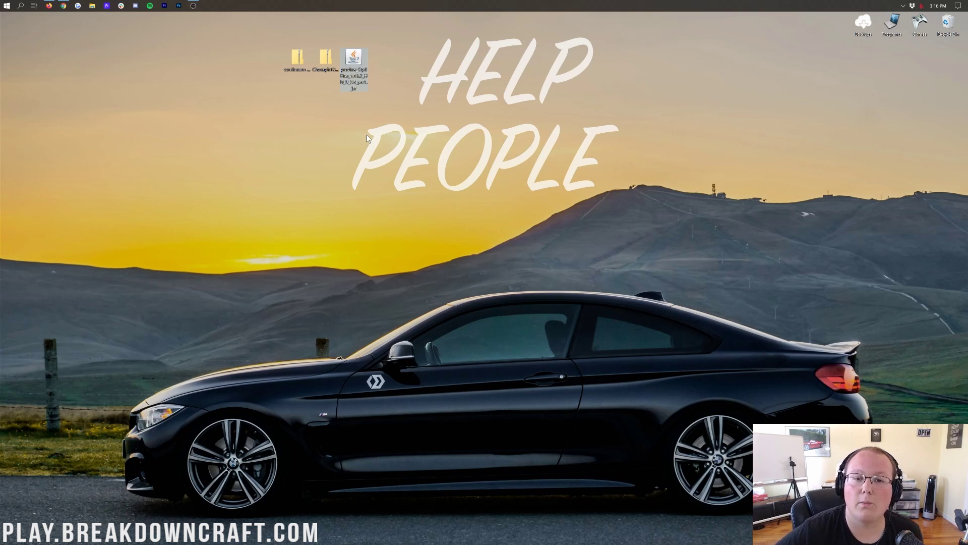
Return to the browser and read through the article on downloading and installing Java for Minecraft, including its install steps
{"action": "left_click", "coordinate": [65, 5]}
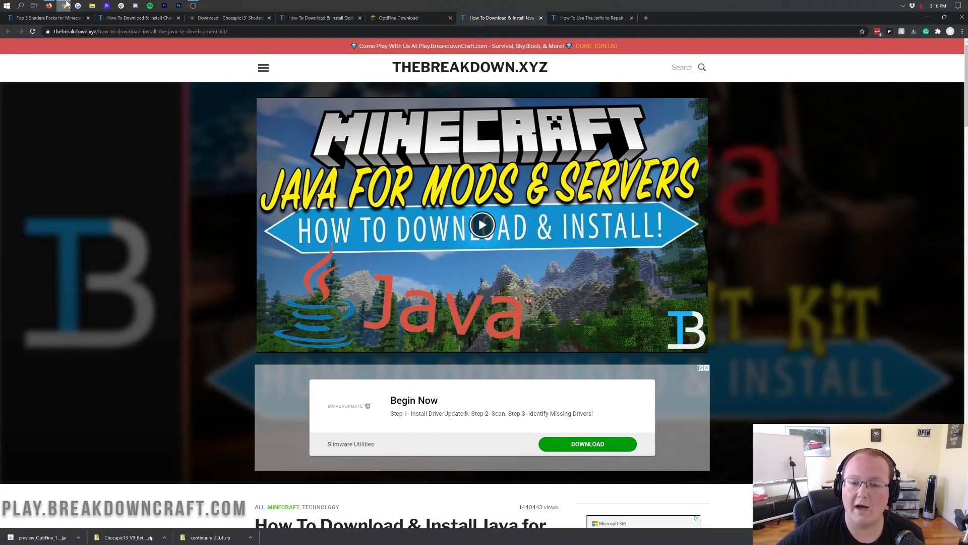
{"action": "scroll", "coordinate": [155, 216], "scroll_direction": "down", "scroll_amount": 5}
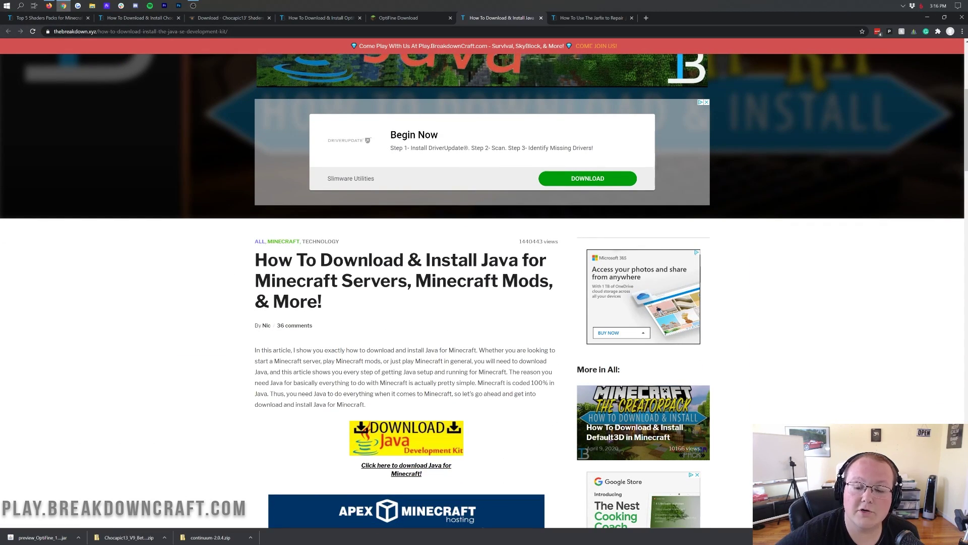
{"action": "left_click_drag", "start_coordinate": [416, 280], "coordinate": [550, 280]}
{"action": "left_click", "coordinate": [549, 280]}
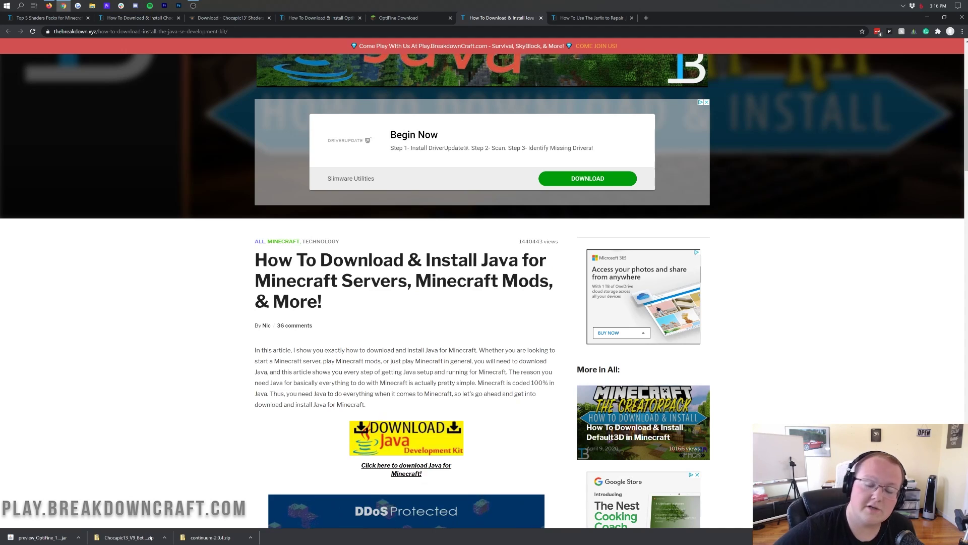
{"action": "triple_click", "coordinate": [297, 241]}
{"action": "left_click", "coordinate": [298, 241]}
{"action": "scroll", "coordinate": [430, 230], "scroll_direction": "down", "scroll_amount": 10}
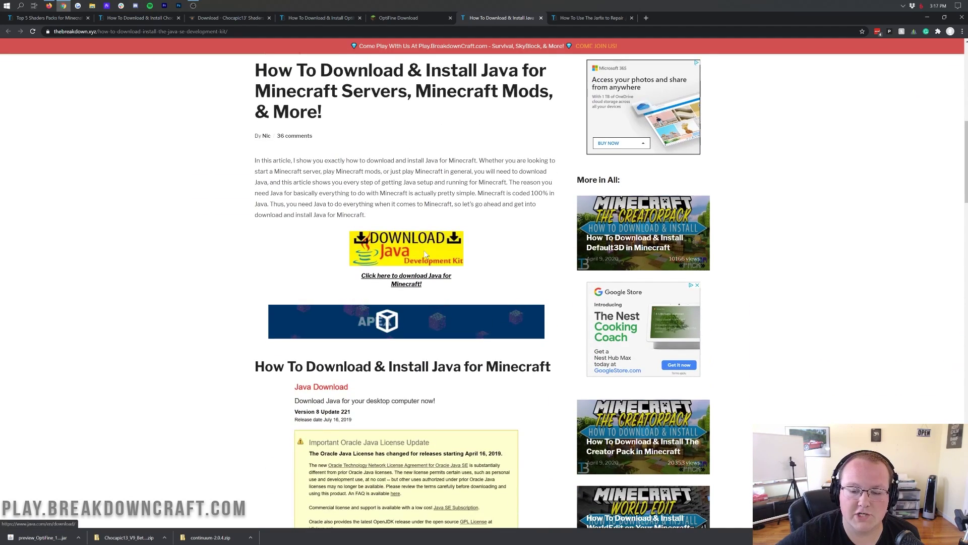
{"action": "scroll", "coordinate": [430, 229], "scroll_direction": "down", "scroll_amount": 7}
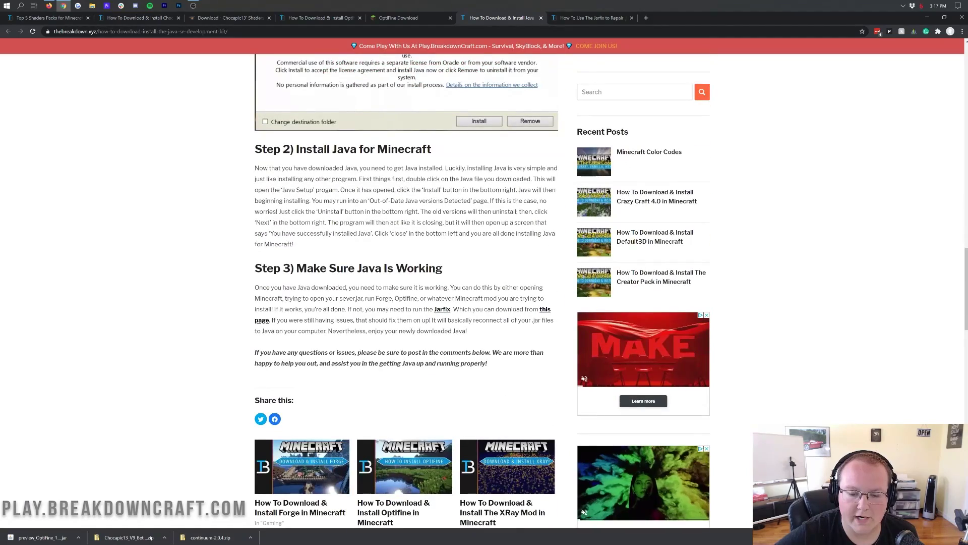
{"action": "scroll", "coordinate": [361, 290], "scroll_direction": "up", "scroll_amount": 5}
{"action": "scroll", "coordinate": [360, 288], "scroll_direction": "up", "scroll_amount": 15}
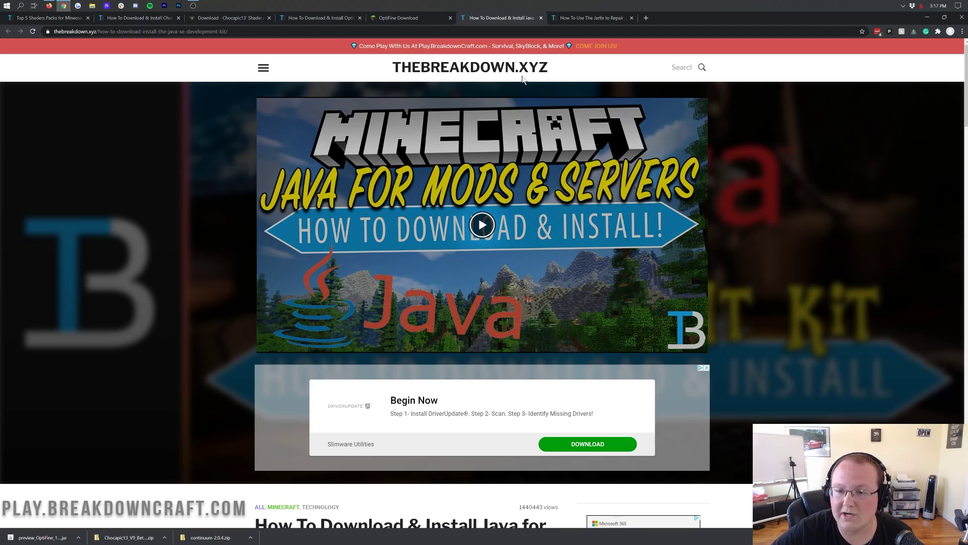
Look through the article on repairing .jar files with Jarfix, revisit the Java article briefly, and minimise the browser
{"action": "left_click", "coordinate": [572, 18]}
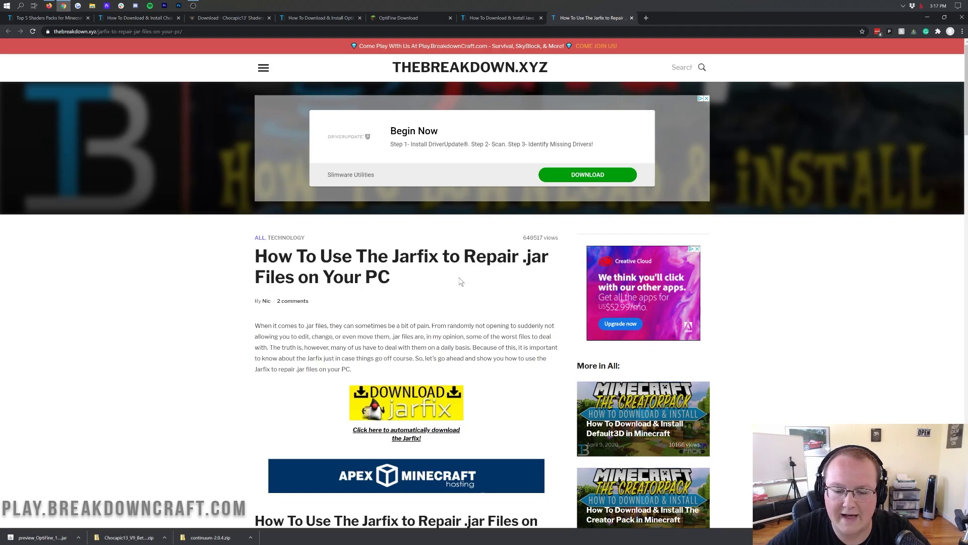
{"action": "scroll", "coordinate": [439, 268], "scroll_direction": "down", "scroll_amount": 12}
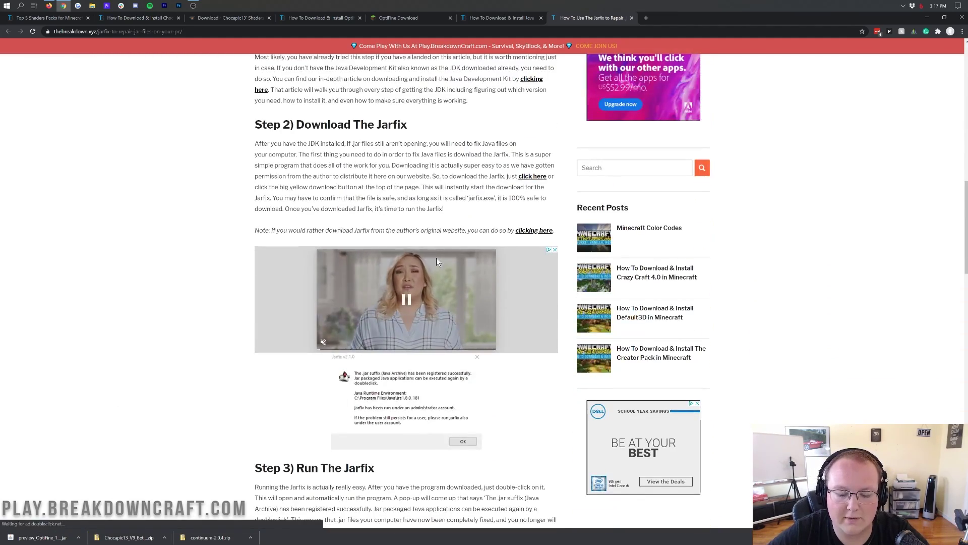
{"action": "scroll", "coordinate": [436, 262], "scroll_direction": "up", "scroll_amount": 15}
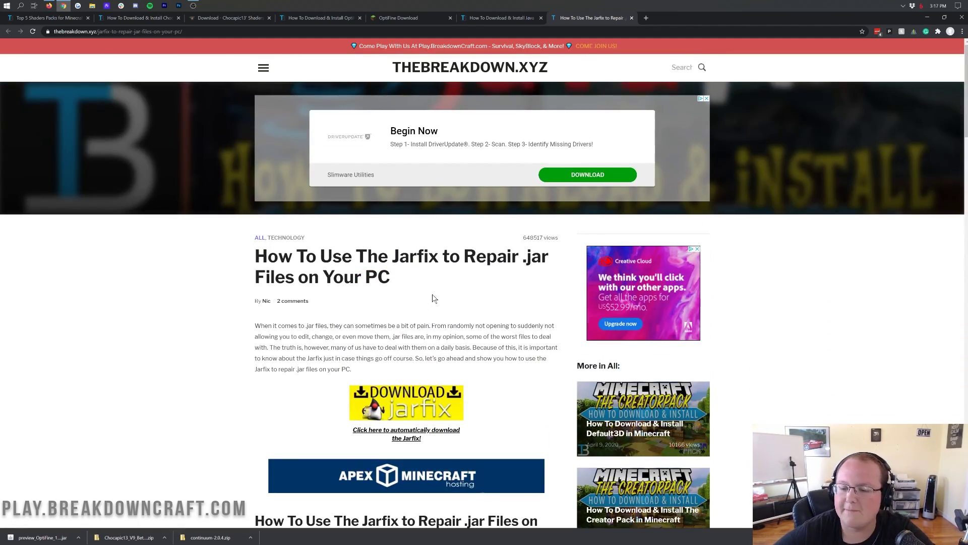
{"action": "left_click", "coordinate": [496, 20]}
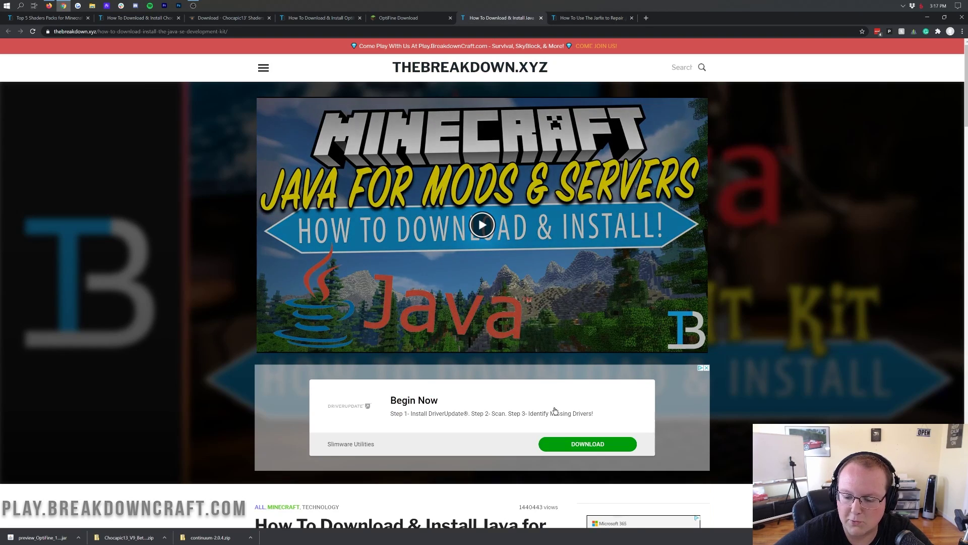
{"action": "scroll", "coordinate": [554, 247], "scroll_direction": "down", "scroll_amount": 3}
{"action": "left_click", "coordinate": [593, 18]}
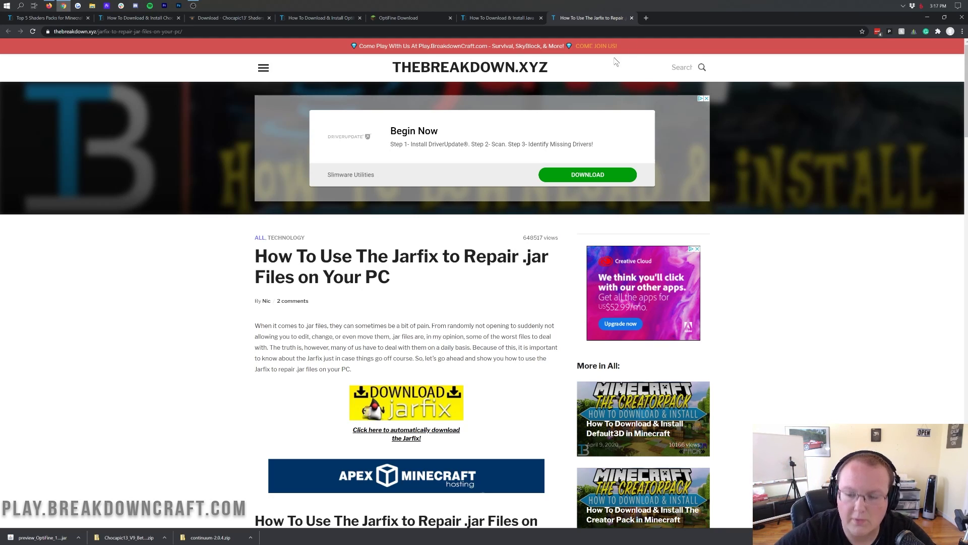
{"action": "left_click", "coordinate": [927, 18]}
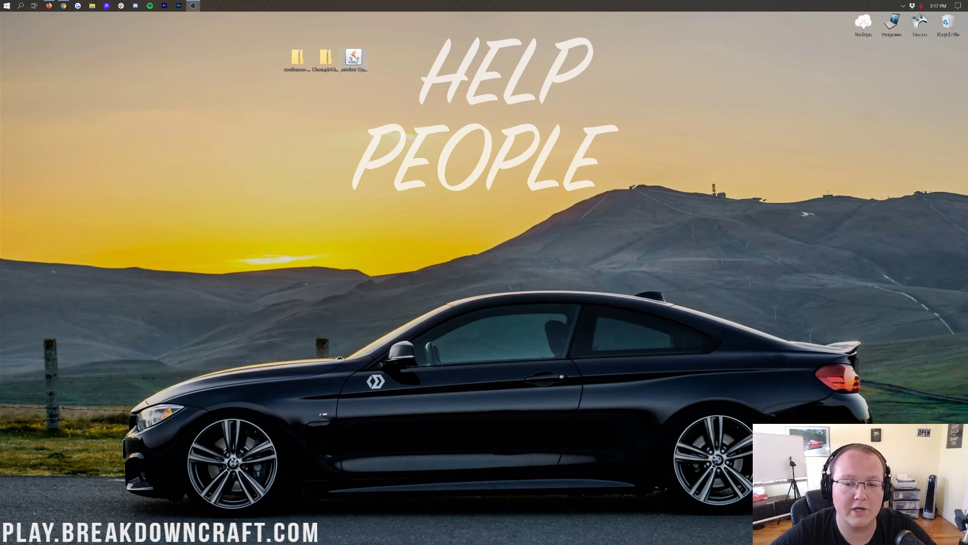
Open the OptiFine .jar file on the desktop with Java(TM) Platform SE binary and install OptiFine into the default .minecraft folder
{"action": "right_click", "coordinate": [354, 58]}
{"action": "left_click", "coordinate": [363, 99]}
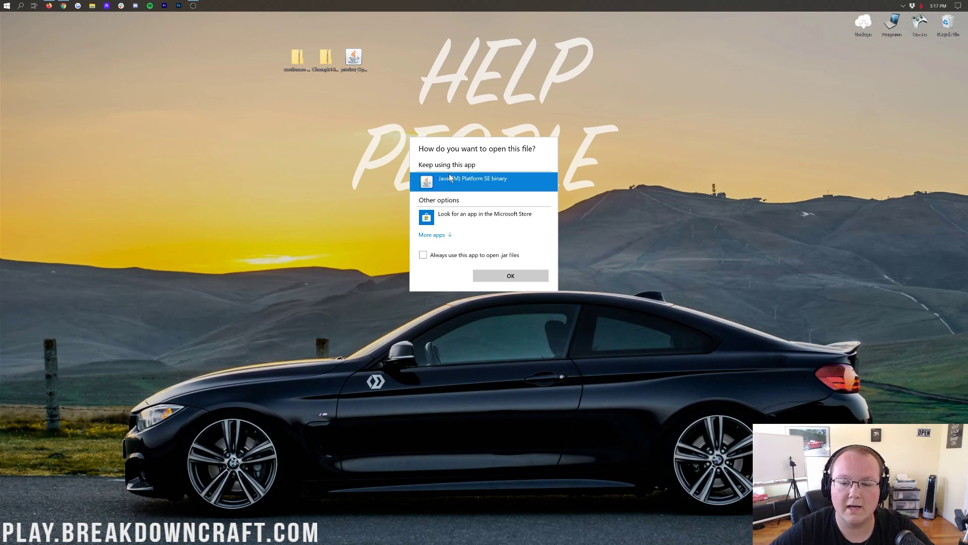
{"action": "left_click", "coordinate": [514, 277]}
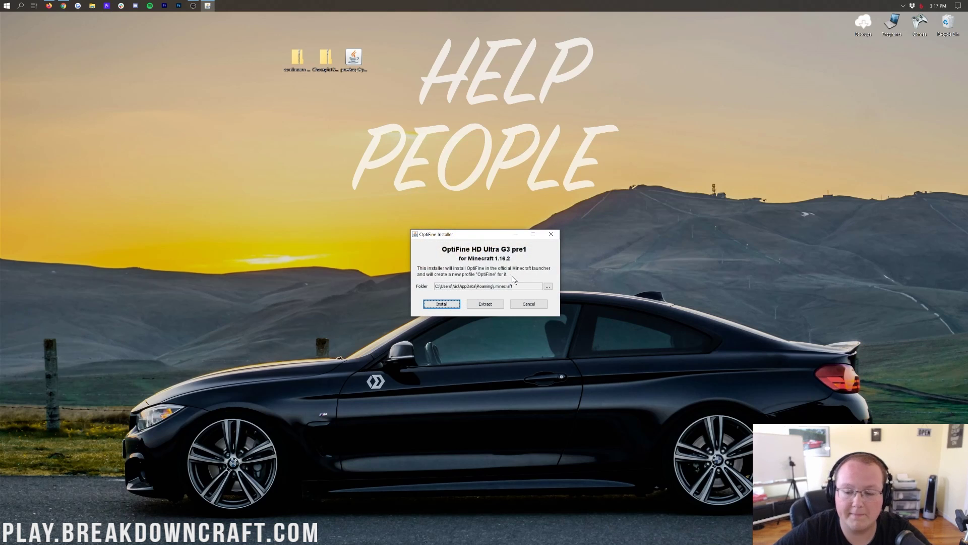
{"action": "left_click", "coordinate": [442, 305]}
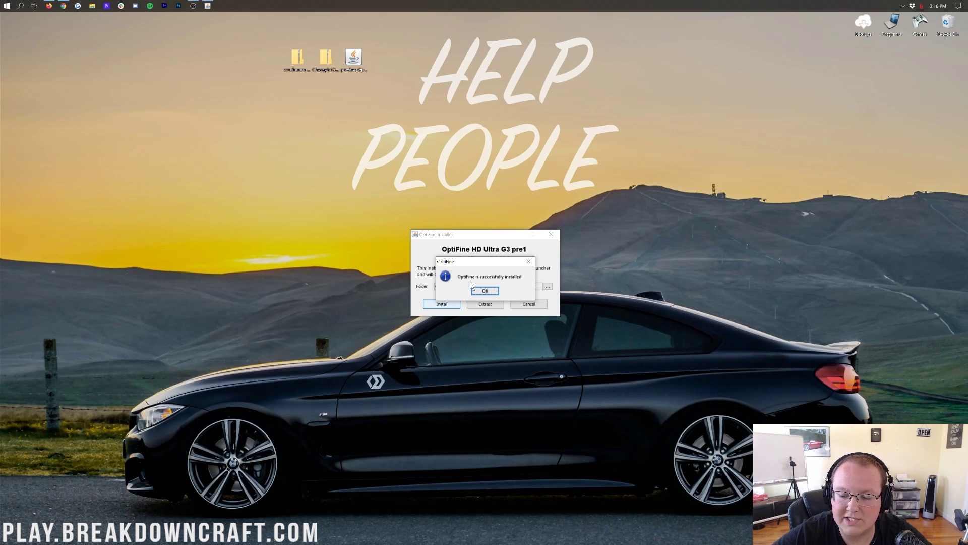
{"action": "left_click", "coordinate": [485, 291]}
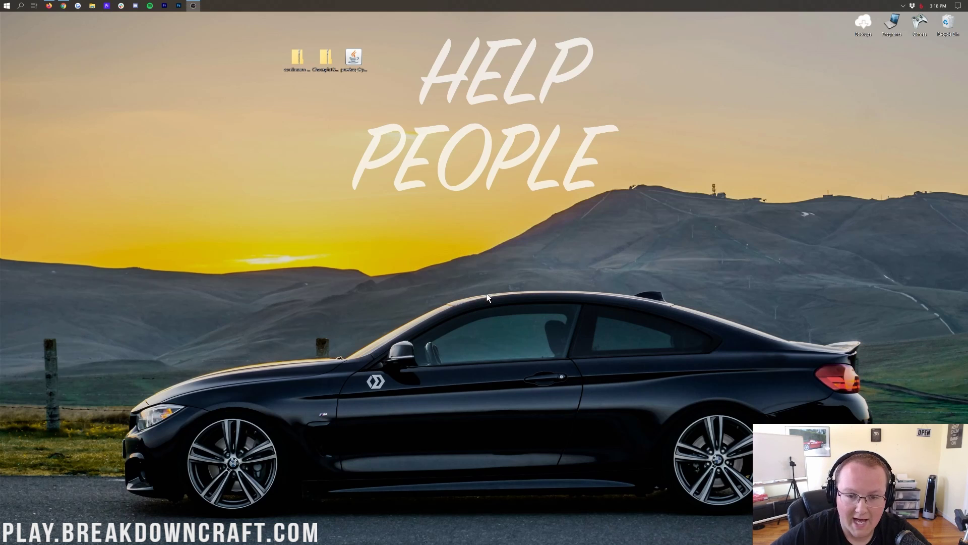
Switch to the Minecraft Launcher and select the OptiFine 1.16.2 installation as the one to play
{"action": "left_click", "coordinate": [3, 5]}
{"action": "type", "text": "mine"}
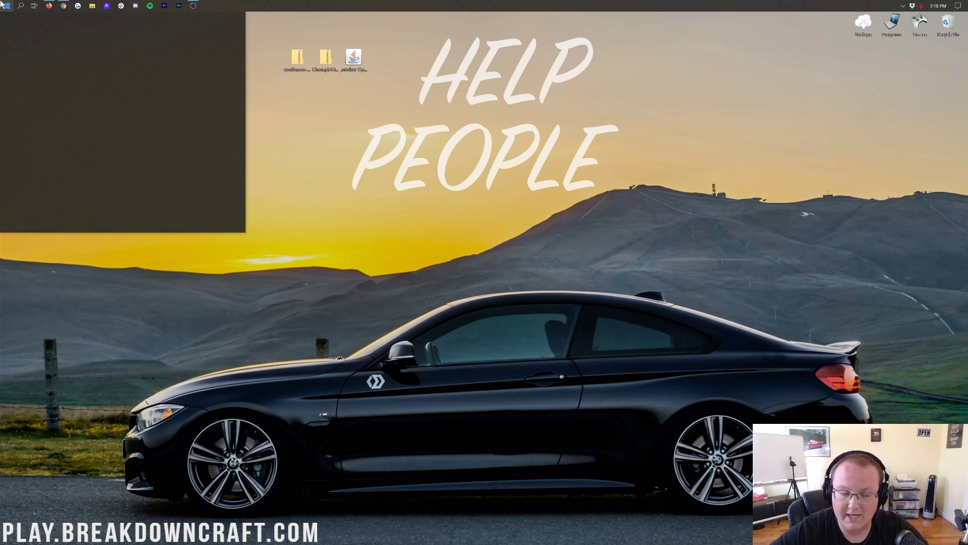
{"action": "key", "text": "Return"}
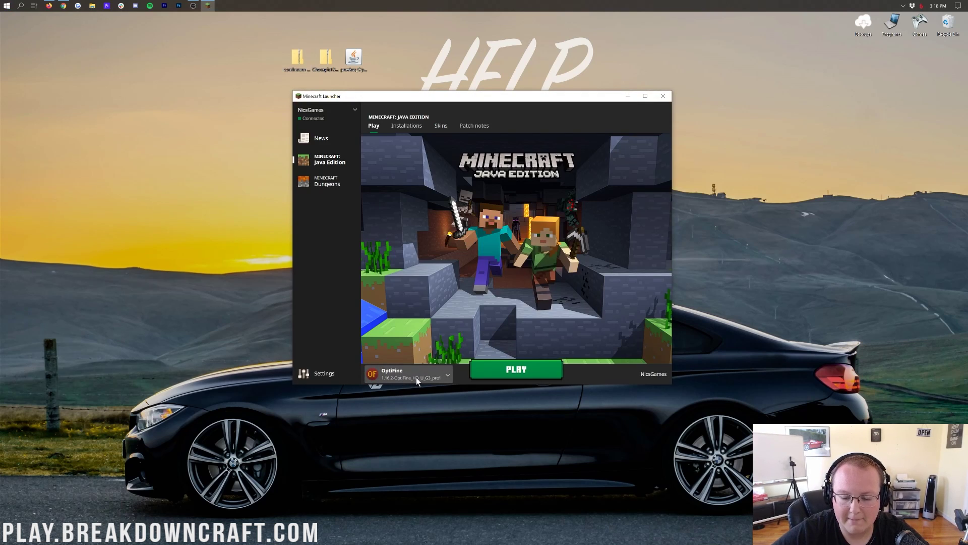
{"action": "left_click", "coordinate": [443, 377]}
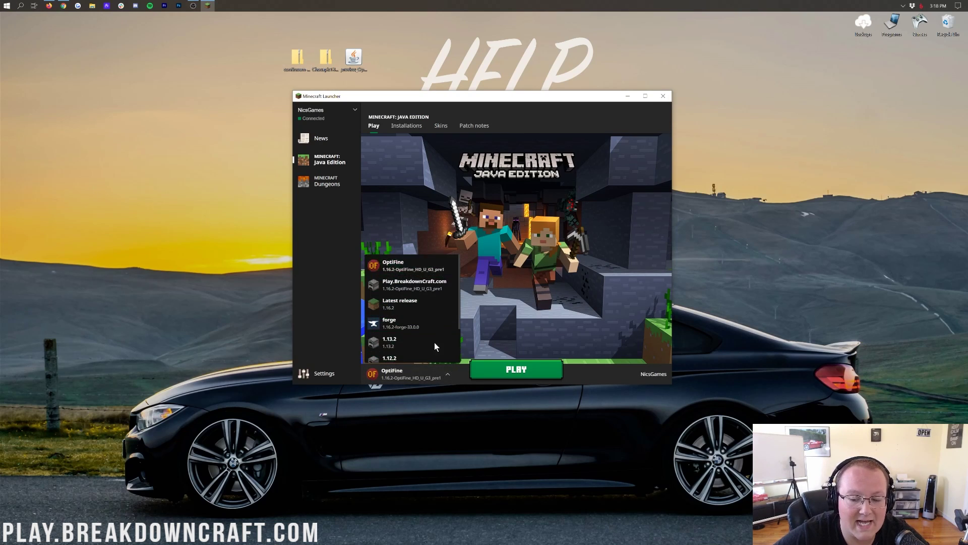
{"action": "left_click", "coordinate": [404, 269]}
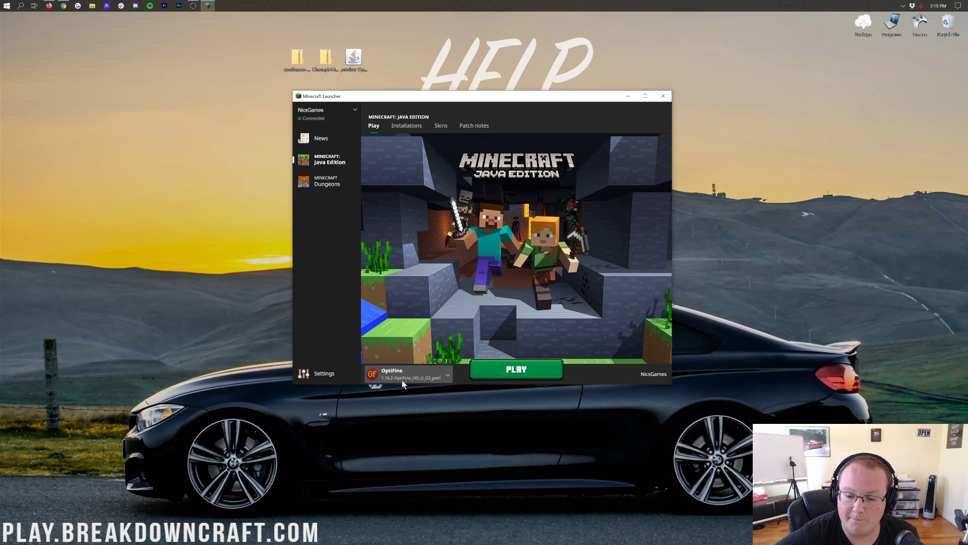
Start a new installation in the launcher and name it Play.BreakdownCraft.com
{"action": "left_click", "coordinate": [408, 128]}
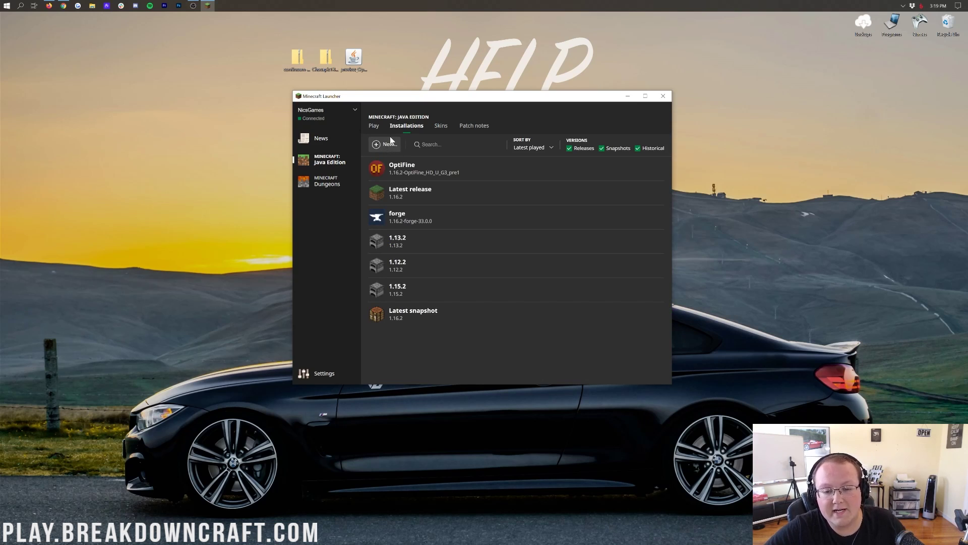
{"action": "left_click", "coordinate": [368, 142]}
{"action": "type", "text": "Play.Breakdown"}
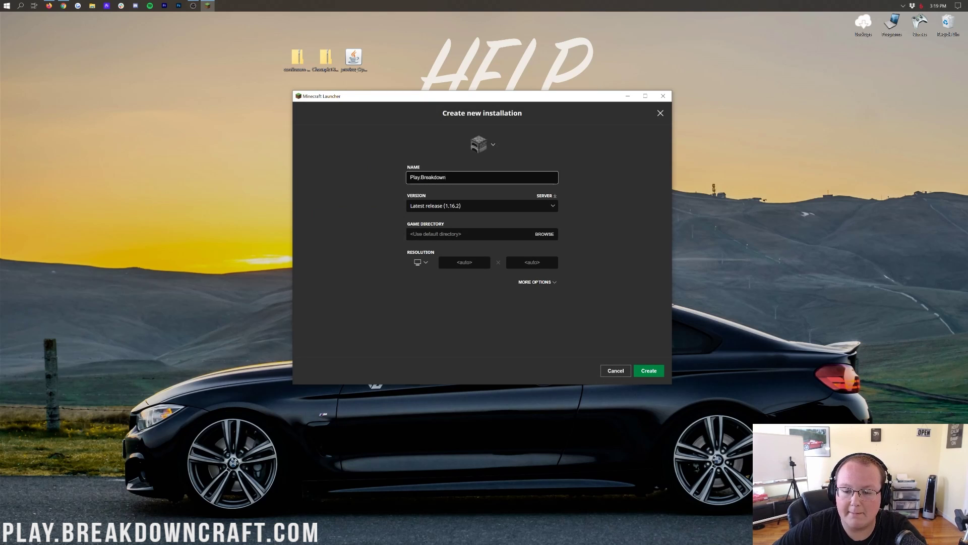
{"action": "type", "text": "Craft.com"}
{"action": "key", "text": "ctrl+a"}
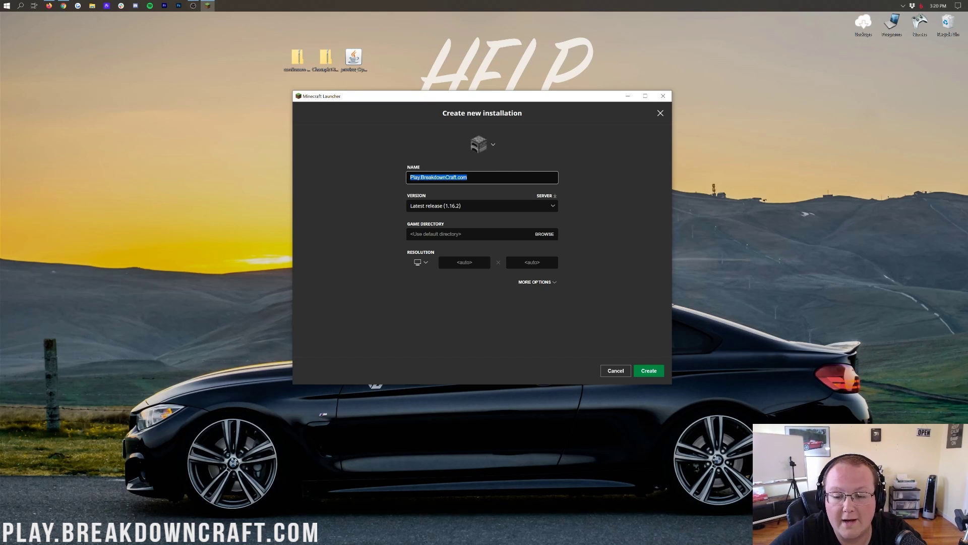
Browse the version list and set the new installation's version to release 1.16.2-OptiFine_HD_U_G3_pre1
{"action": "left_click", "coordinate": [434, 207]}
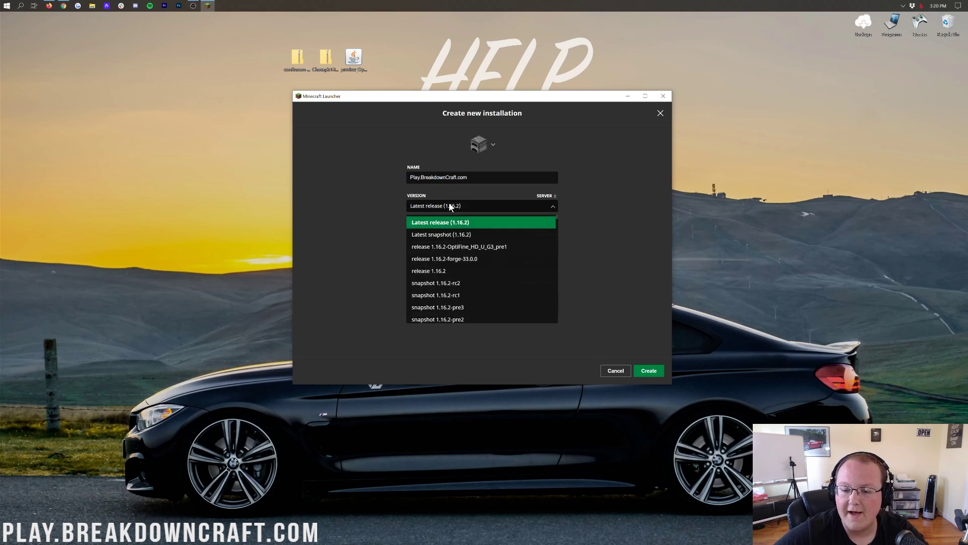
{"action": "left_click", "coordinate": [433, 208]}
{"action": "left_click", "coordinate": [446, 207]}
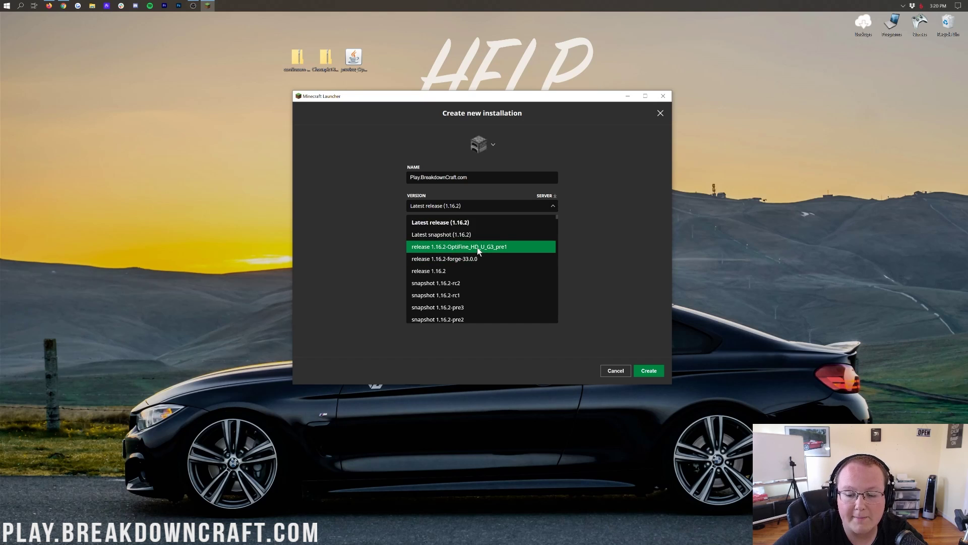
{"action": "scroll", "coordinate": [477, 247], "scroll_direction": "down", "scroll_amount": 1}
{"action": "scroll", "coordinate": [477, 247], "scroll_direction": "down", "scroll_amount": 10}
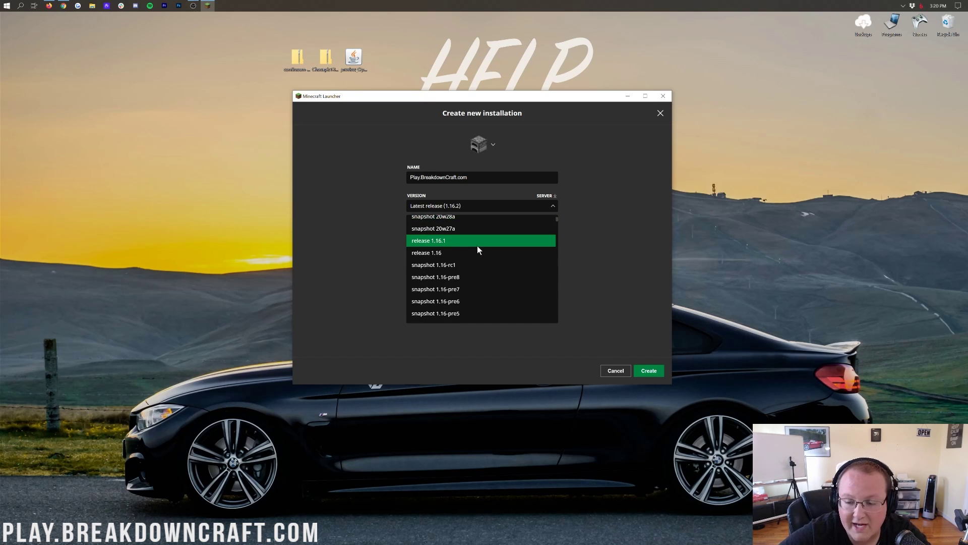
{"action": "scroll", "coordinate": [496, 249], "scroll_direction": "down", "scroll_amount": 20}
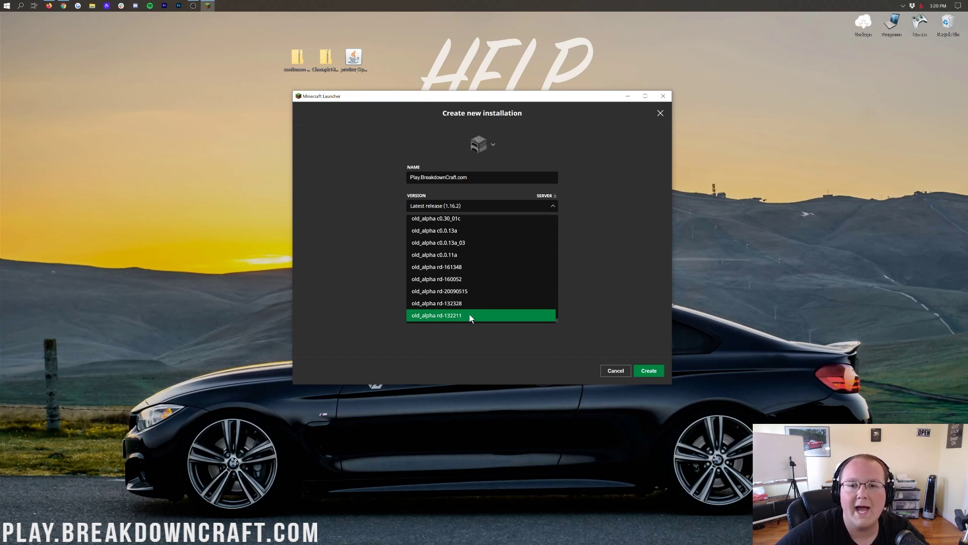
{"action": "scroll", "coordinate": [466, 311], "scroll_direction": "up", "scroll_amount": 20}
{"action": "scroll", "coordinate": [482, 251], "scroll_direction": "up", "scroll_amount": 10}
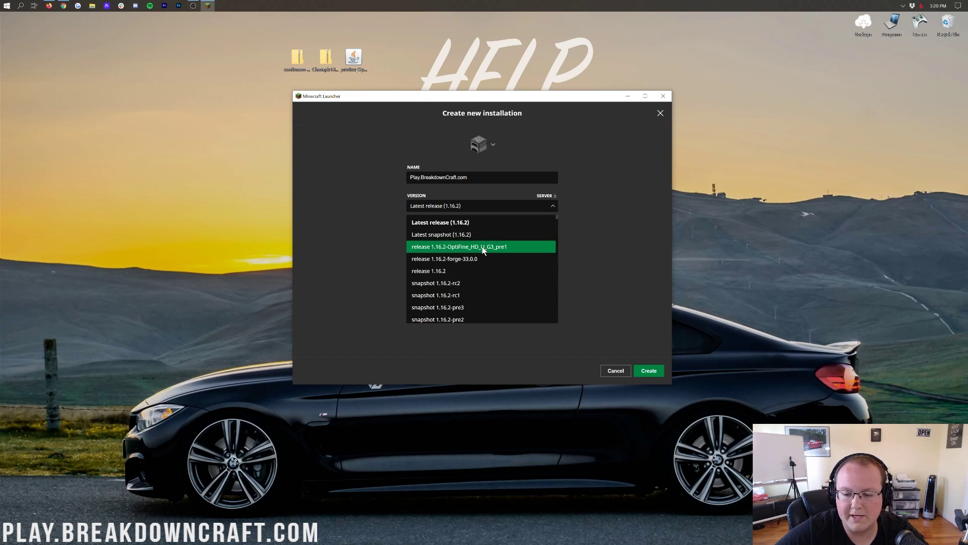
{"action": "left_click", "coordinate": [456, 249]}
Set the new installation's resolution to 1920x1080 and create it
{"action": "left_click", "coordinate": [418, 263]}
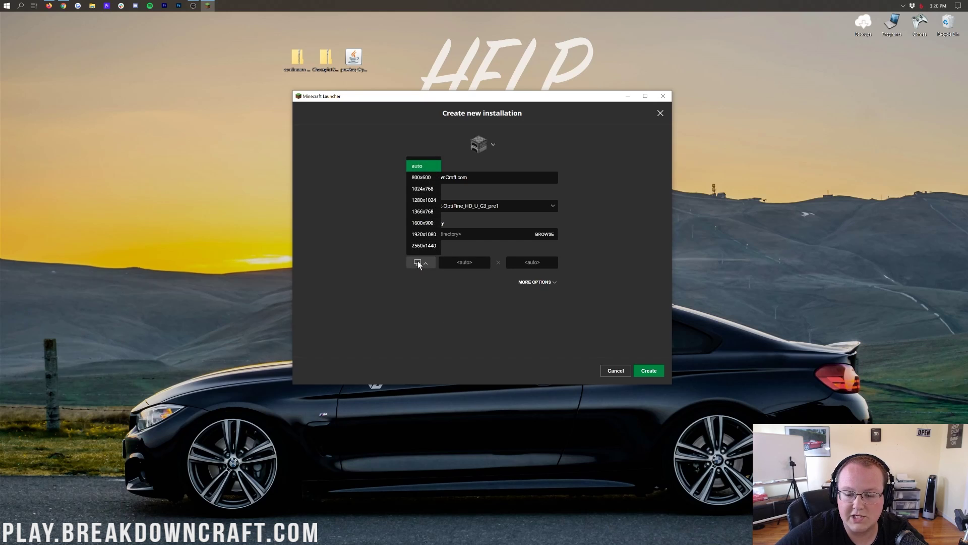
{"action": "left_click", "coordinate": [424, 234]}
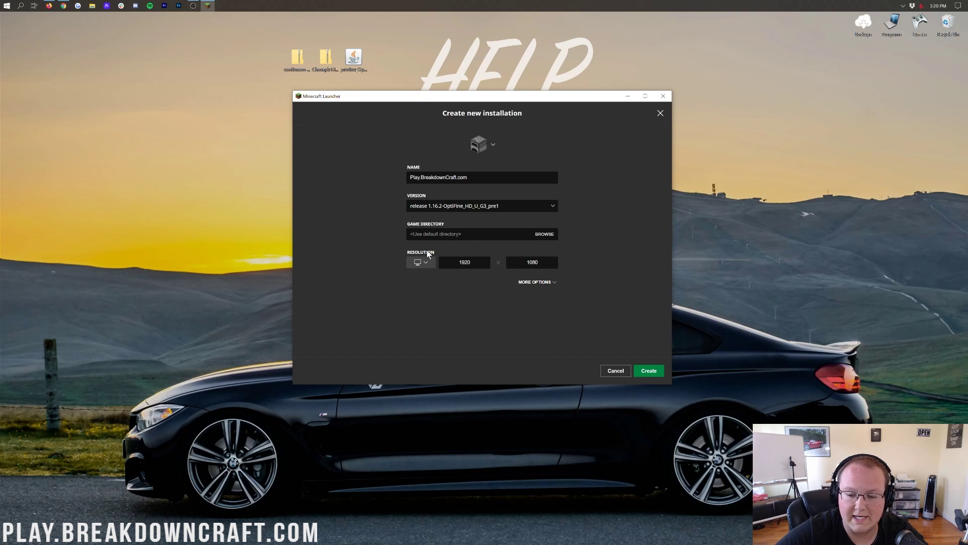
{"action": "left_click", "coordinate": [424, 265]}
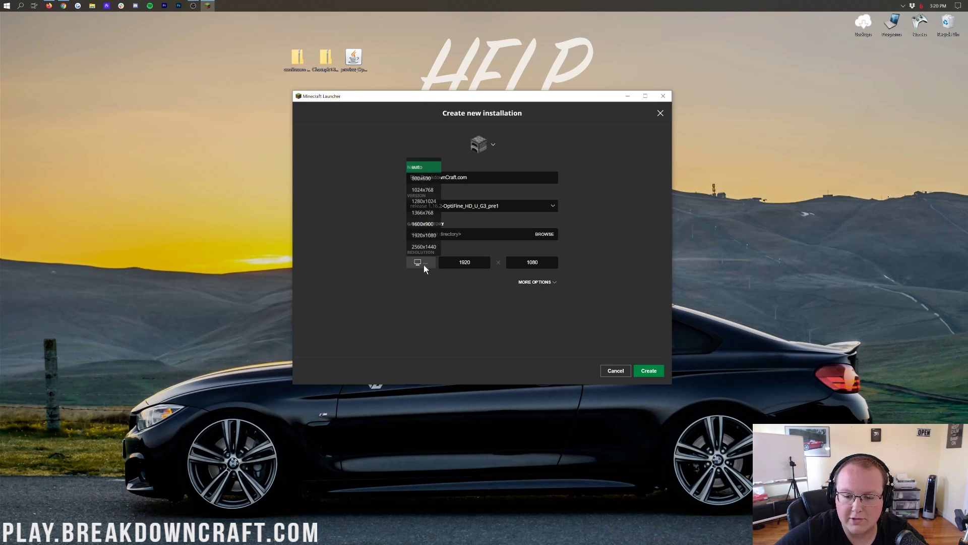
{"action": "left_click", "coordinate": [417, 166]}
{"action": "left_click", "coordinate": [427, 264]}
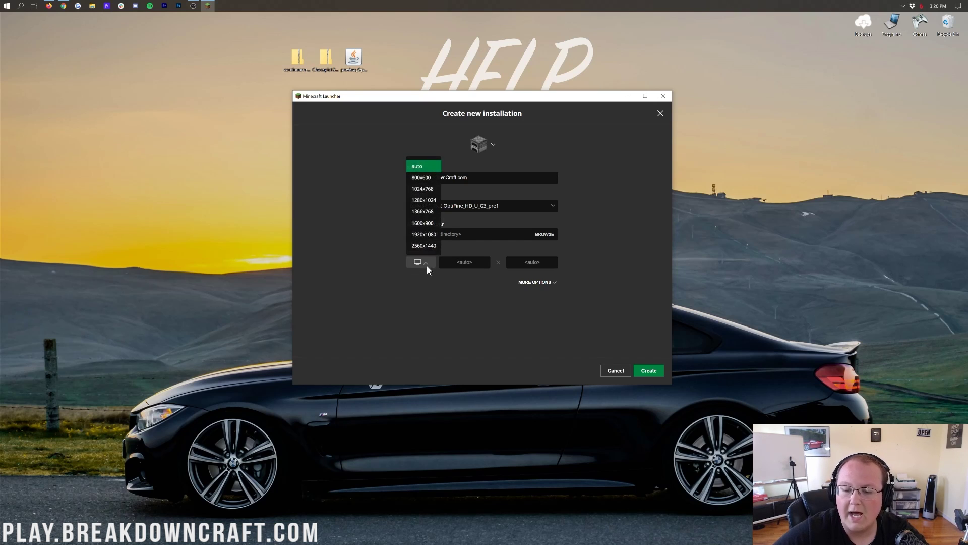
{"action": "left_click", "coordinate": [425, 234]}
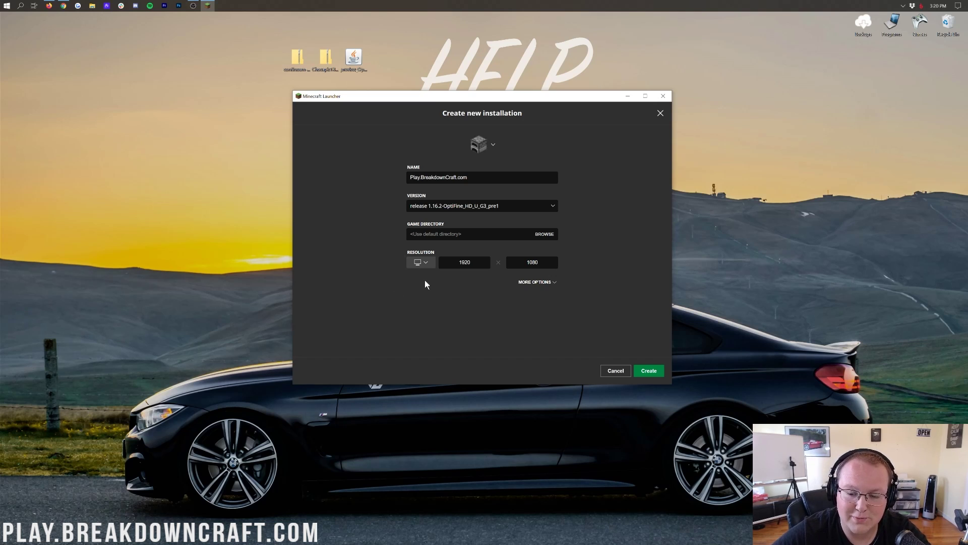
{"action": "left_click", "coordinate": [661, 372]}
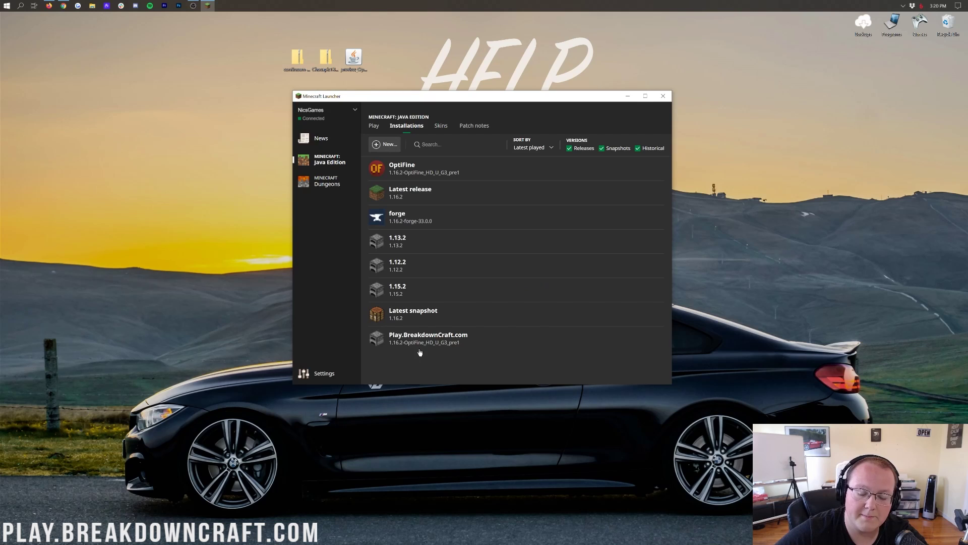
Launch the Play.BreakdownCraft.com installation and open the game's shader settings
{"action": "mouse_move", "coordinate": [399, 337]}
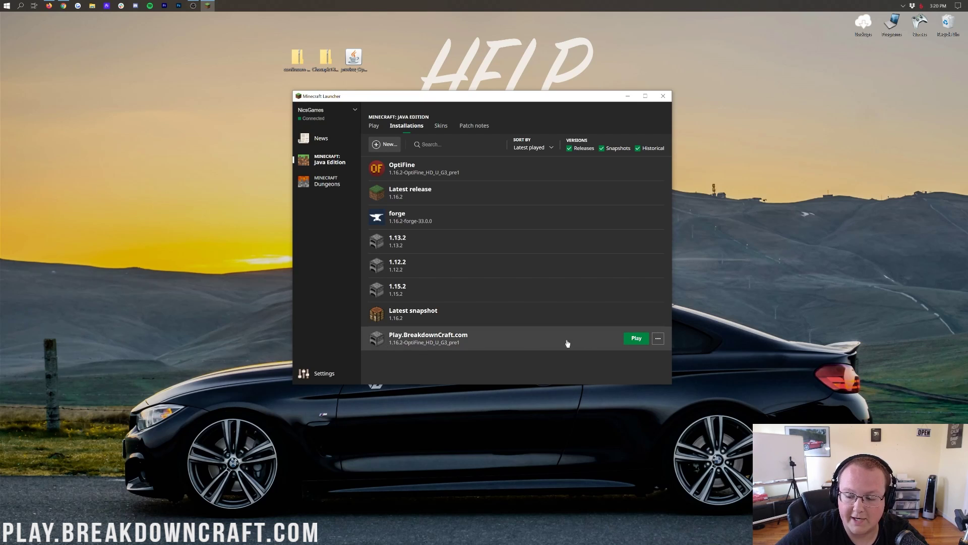
{"action": "left_click", "coordinate": [632, 337]}
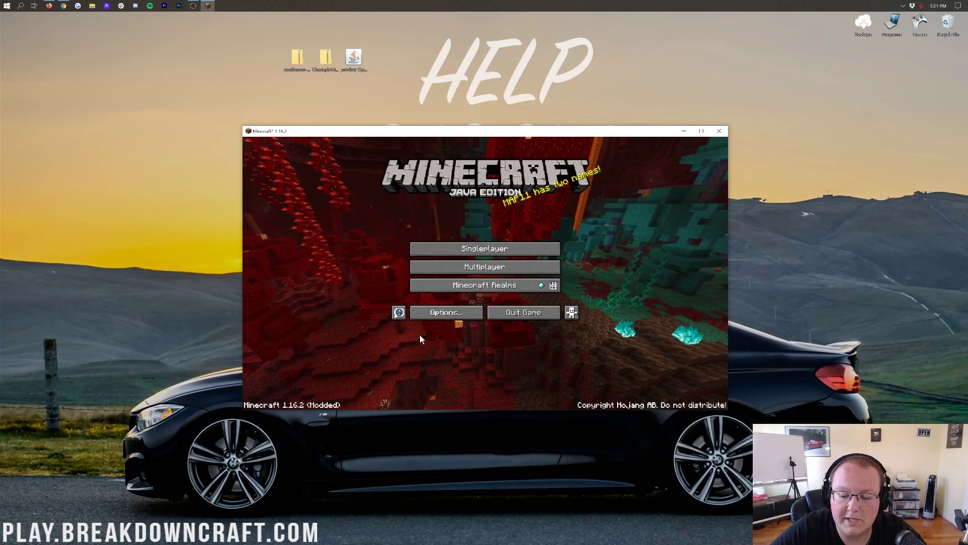
{"action": "left_click", "coordinate": [434, 316]}
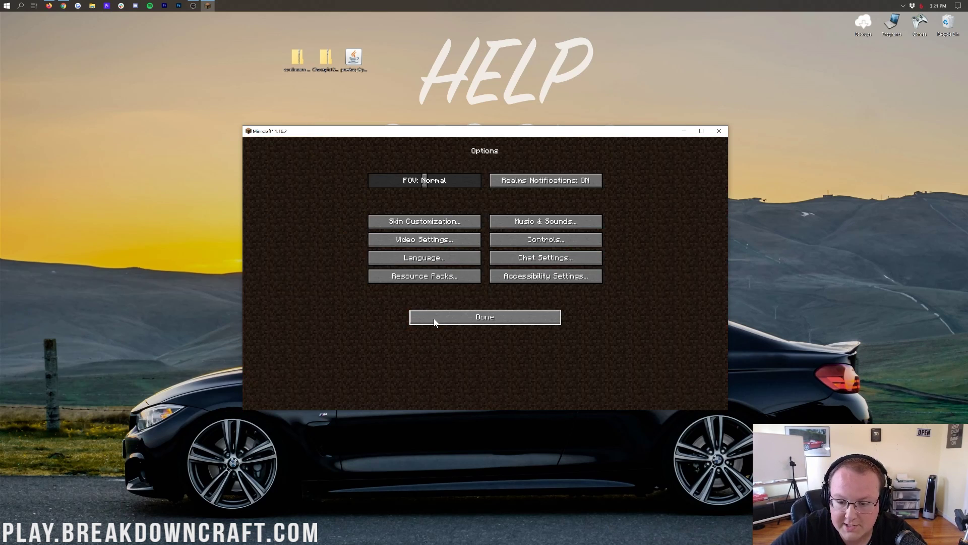
{"action": "left_click", "coordinate": [422, 244]}
{"action": "left_click", "coordinate": [422, 280]}
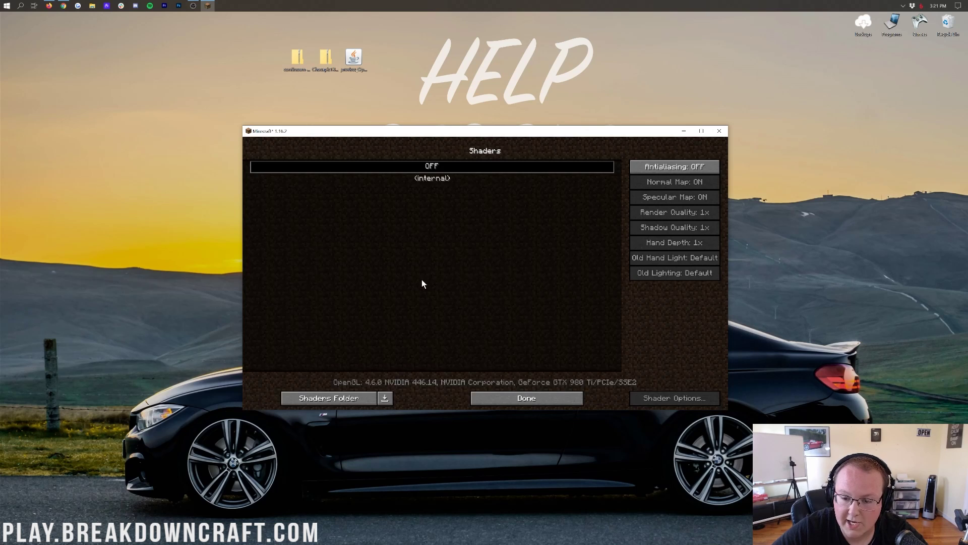
Leave the shader list, return through the game options and revisit it from Video Settings
{"action": "left_click", "coordinate": [521, 395]}
{"action": "left_click", "coordinate": [467, 326]}
{"action": "left_click", "coordinate": [463, 320]}
{"action": "left_click", "coordinate": [457, 317]}
{"action": "left_click", "coordinate": [419, 241]}
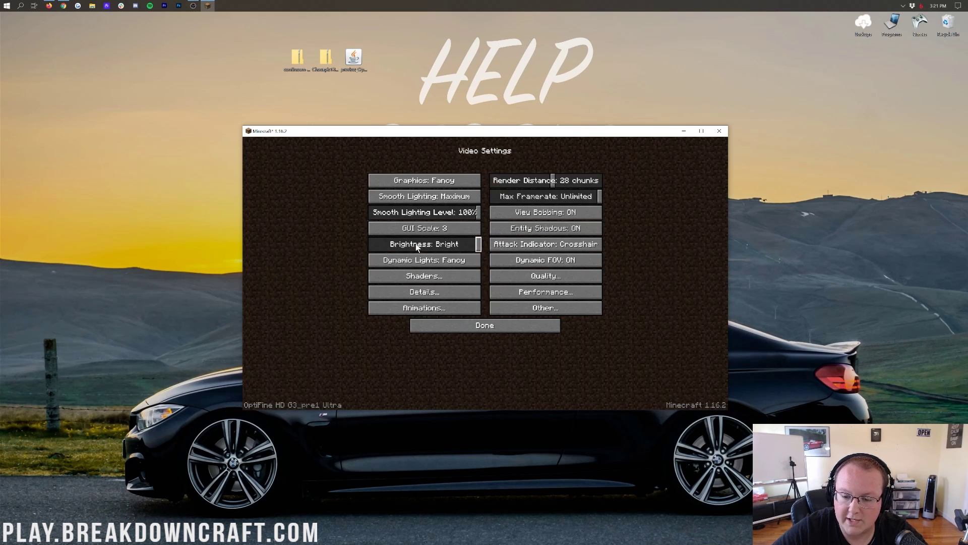
{"action": "left_click", "coordinate": [421, 274]}
{"action": "left_click", "coordinate": [513, 402]}
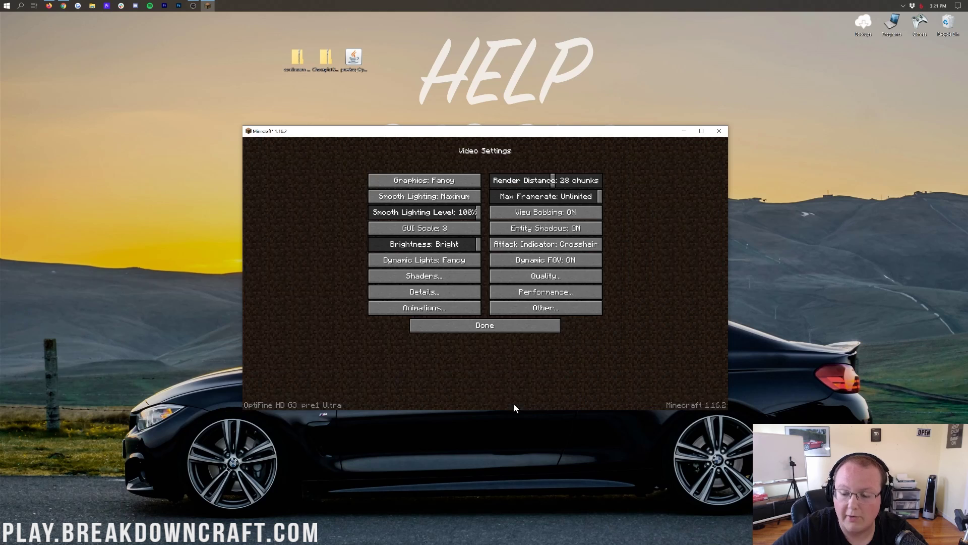
Check the performance settings, including Fast Render, and look at the shader list again before returning to Video Settings
{"action": "left_click", "coordinate": [530, 294]}
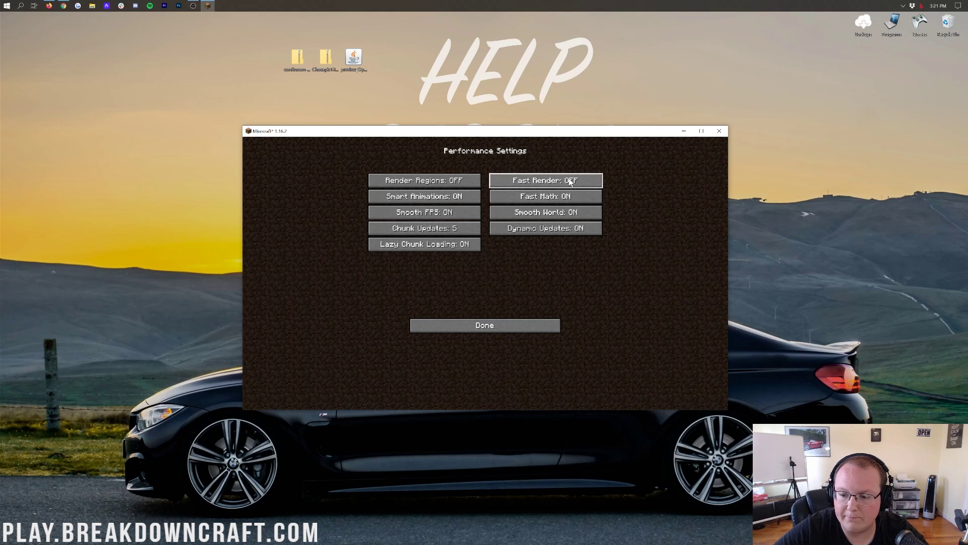
{"action": "left_click", "coordinate": [509, 326]}
{"action": "left_click", "coordinate": [430, 281]}
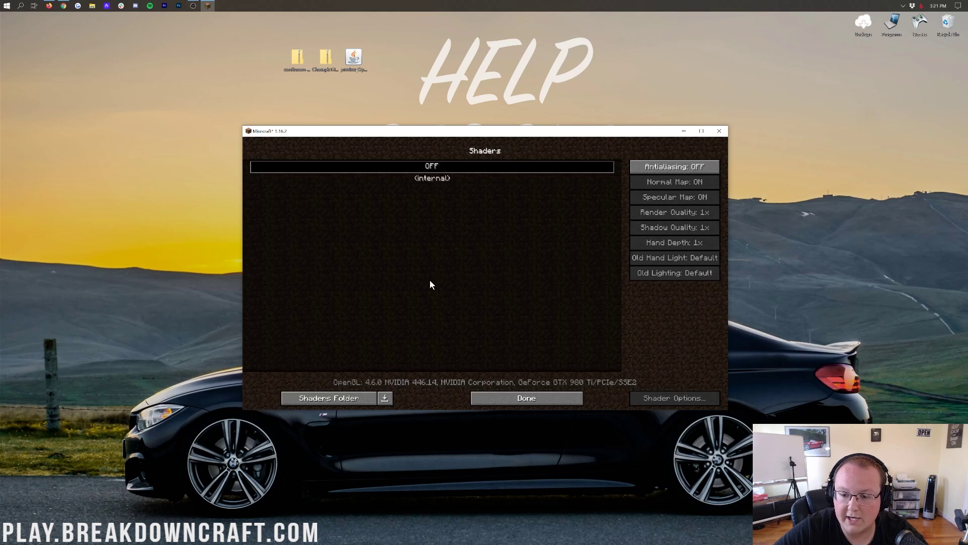
{"action": "left_click", "coordinate": [532, 398]}
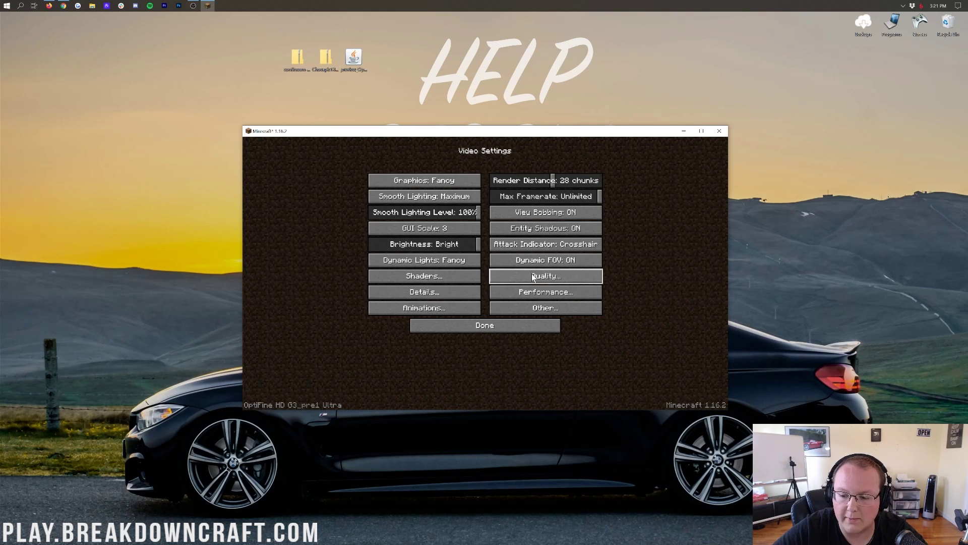
Turn off Fast Render and Fast Math in the performance settings and reopen the shader list
{"action": "left_click", "coordinate": [528, 292]}
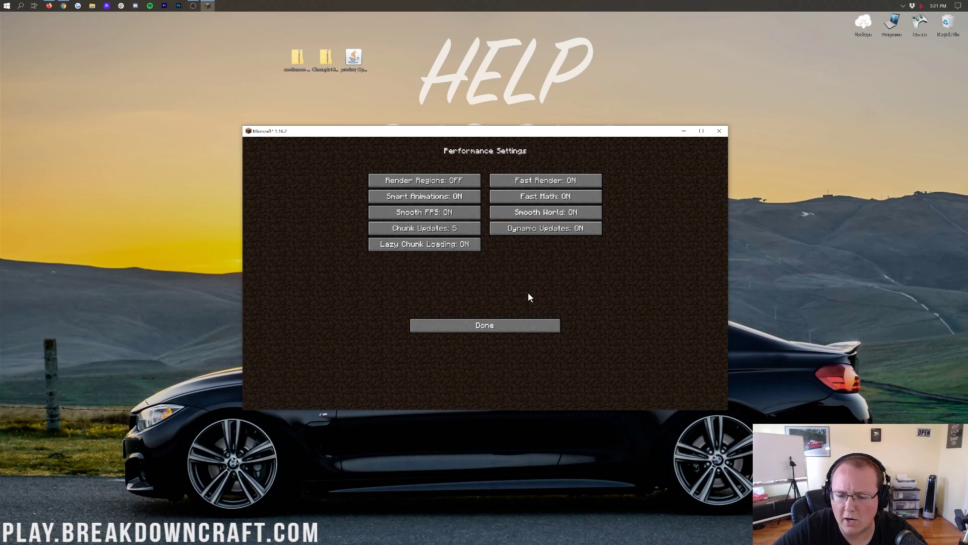
{"action": "left_click", "coordinate": [531, 186]}
{"action": "left_click", "coordinate": [531, 195]}
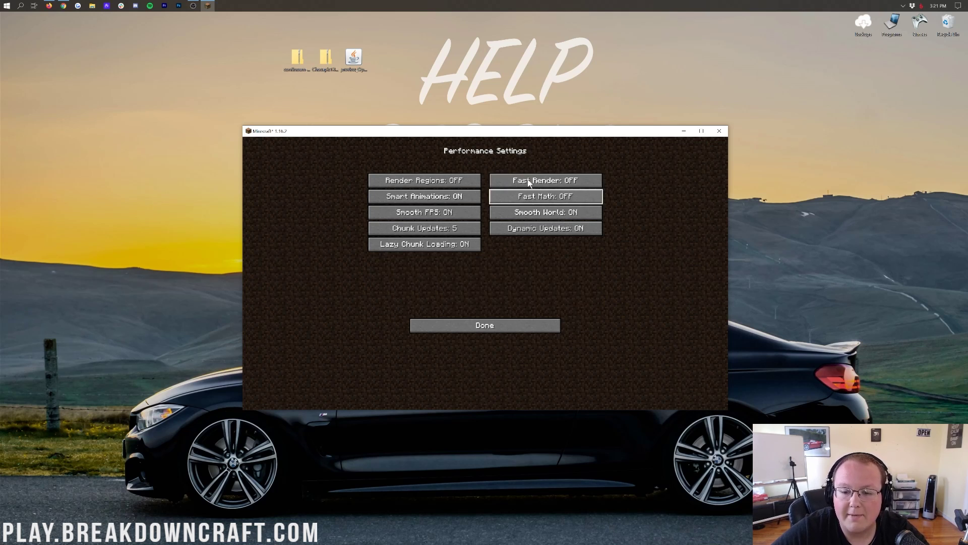
{"action": "left_click", "coordinate": [506, 324]}
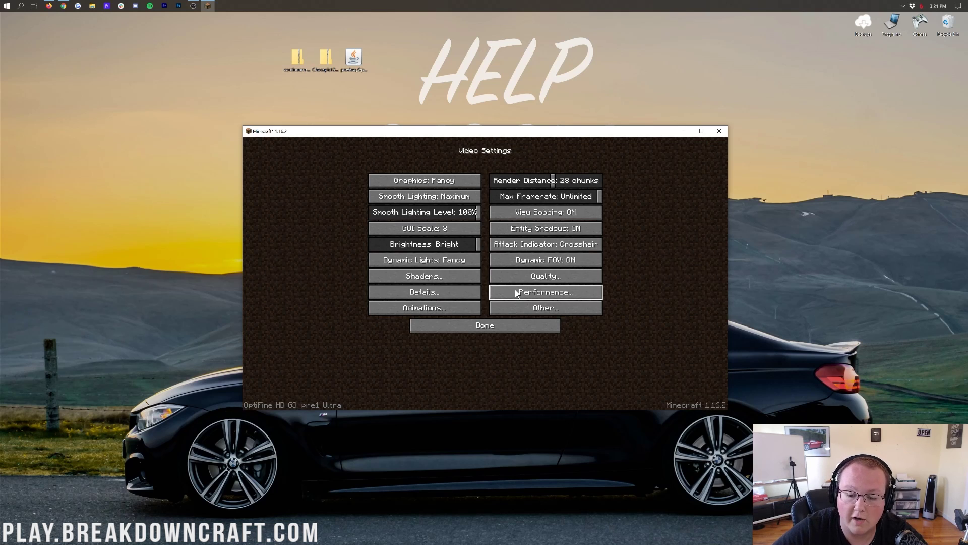
{"action": "left_click", "coordinate": [410, 278]}
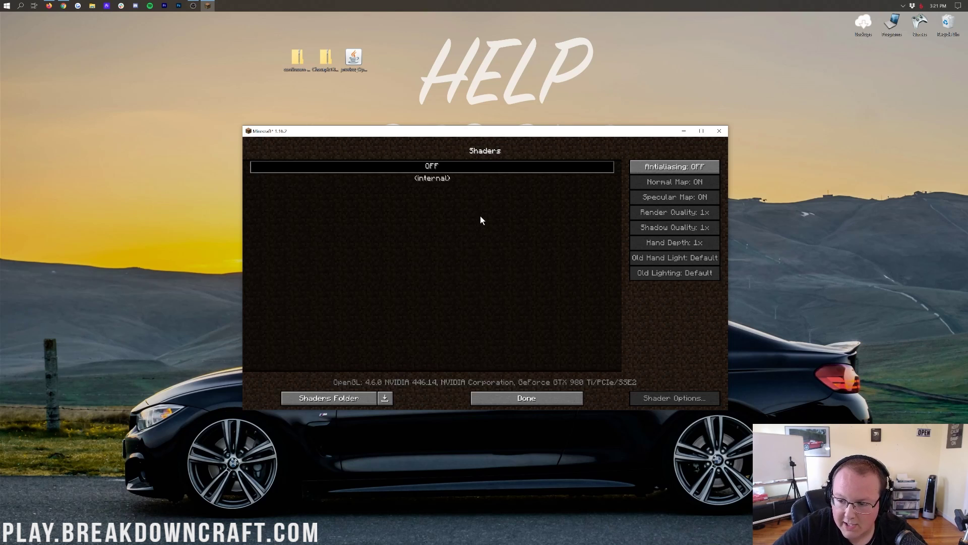
Open the shaders folder, move both downloaded shader pack zips from the desktop into shaderpacks, and return to the game's shader list
{"action": "left_click", "coordinate": [337, 401]}
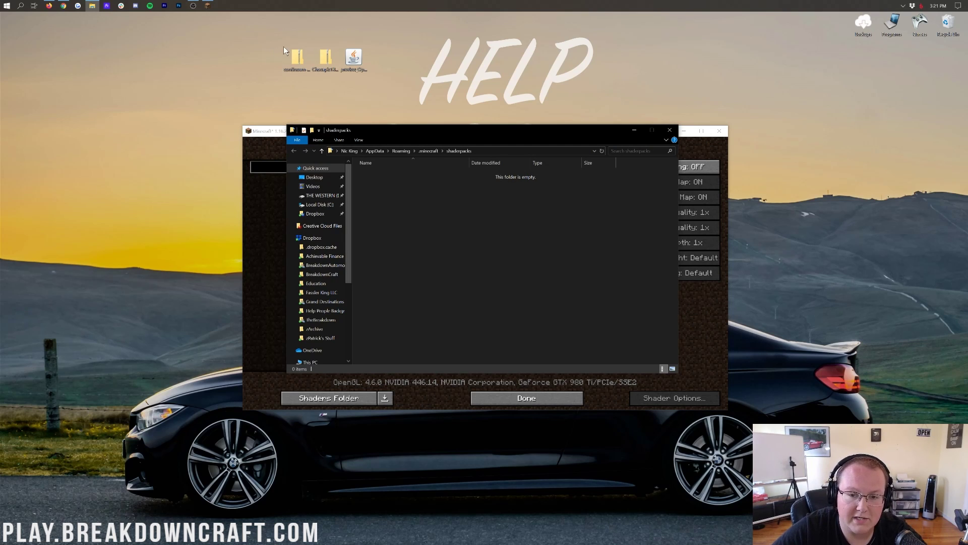
{"action": "left_click", "coordinate": [298, 53]}
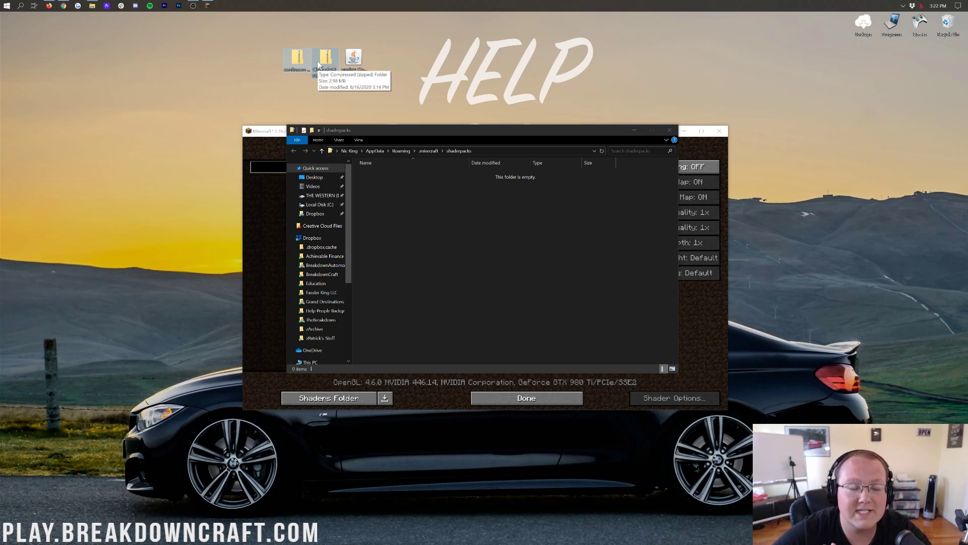
{"action": "left_click_drag", "start_coordinate": [203, 95], "coordinate": [520, 249]}
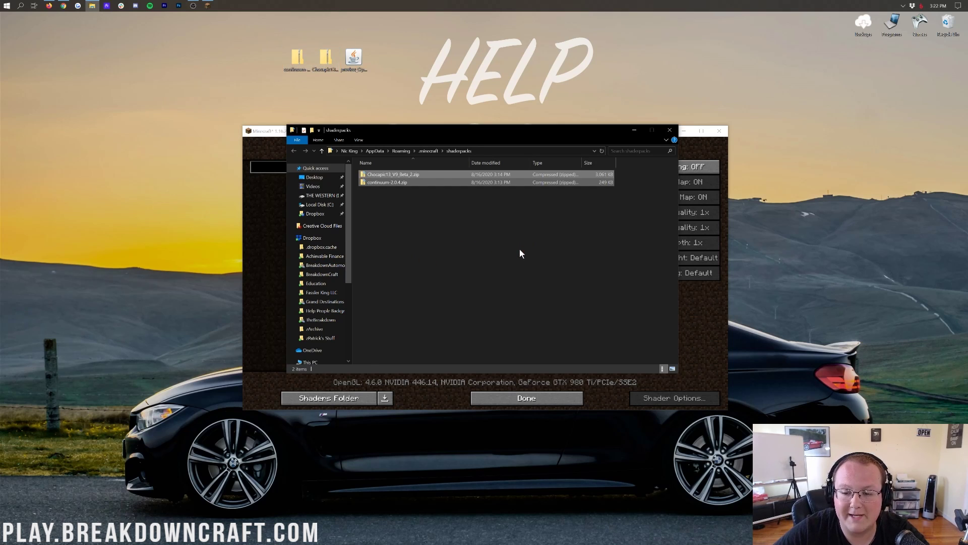
{"action": "left_click", "coordinate": [276, 240]}
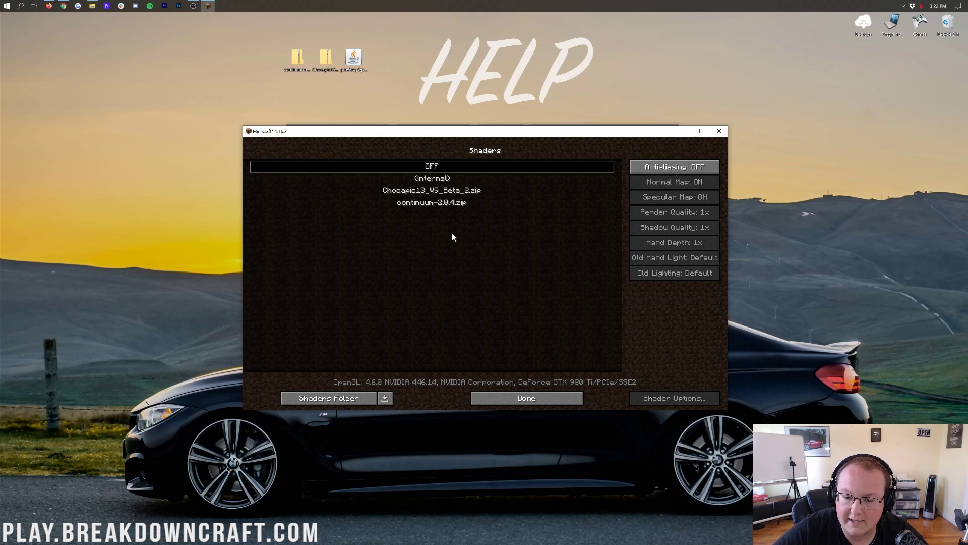
Select the Chocapic13_V9_Beta_2.zip shader pack, look at its shader options, and go back to the main game options
{"action": "left_click", "coordinate": [415, 190]}
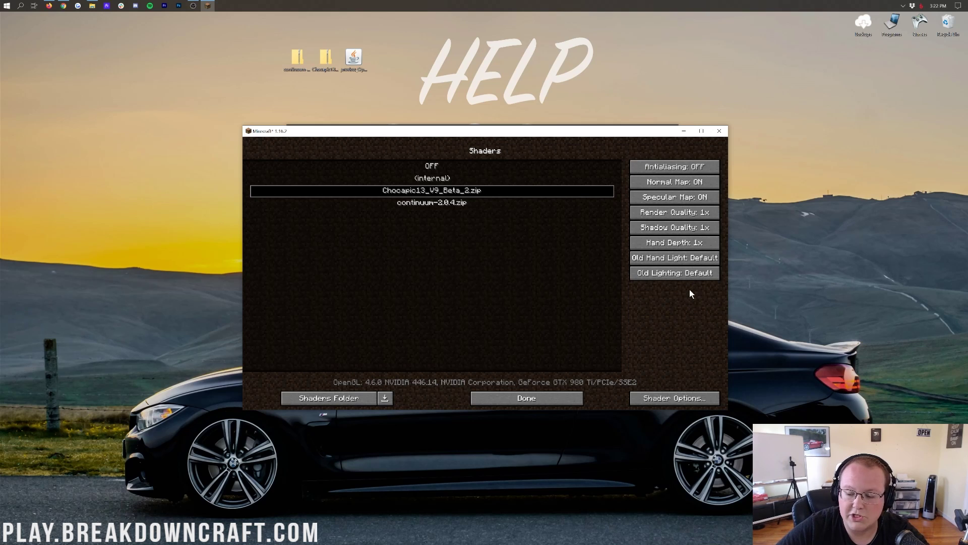
{"action": "left_click", "coordinate": [659, 399]}
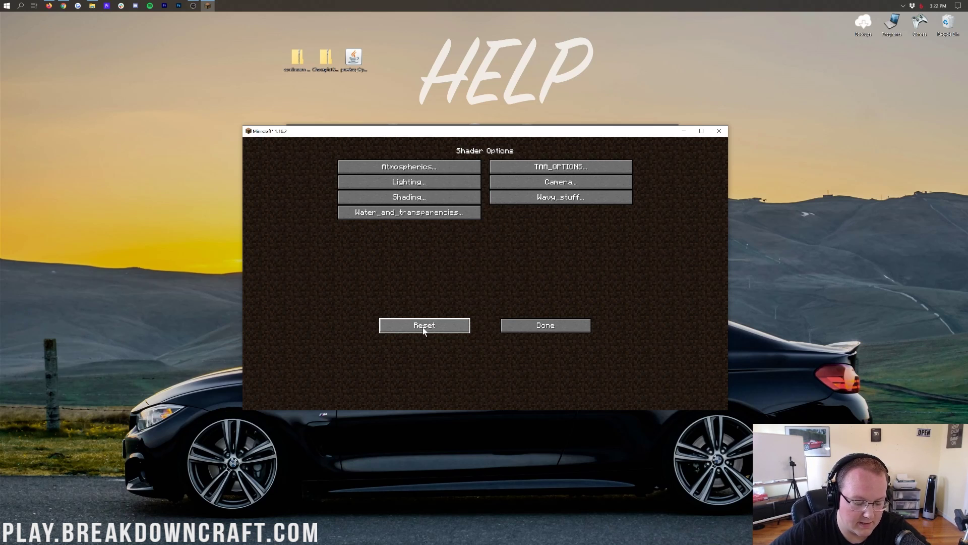
{"action": "left_click", "coordinate": [529, 327]}
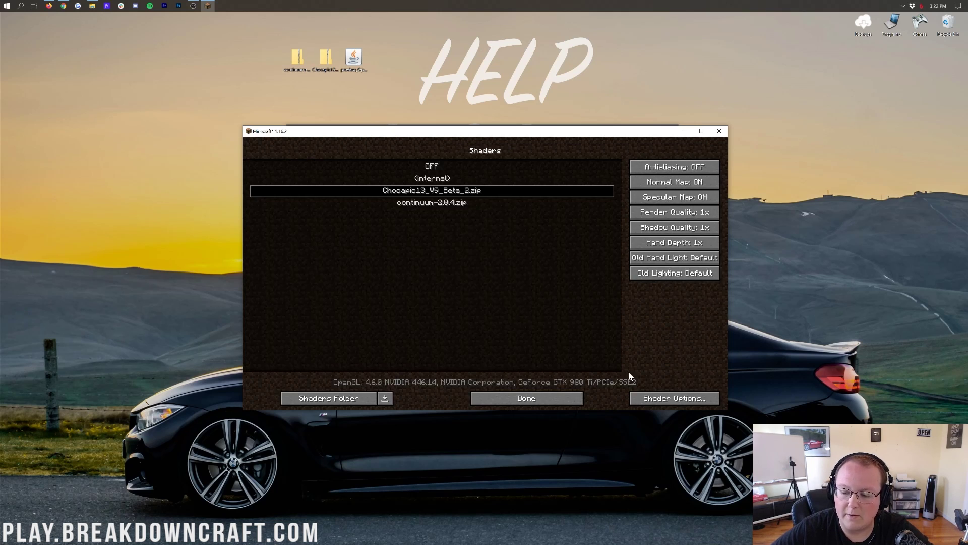
{"action": "left_click", "coordinate": [525, 398]}
{"action": "left_click", "coordinate": [503, 326]}
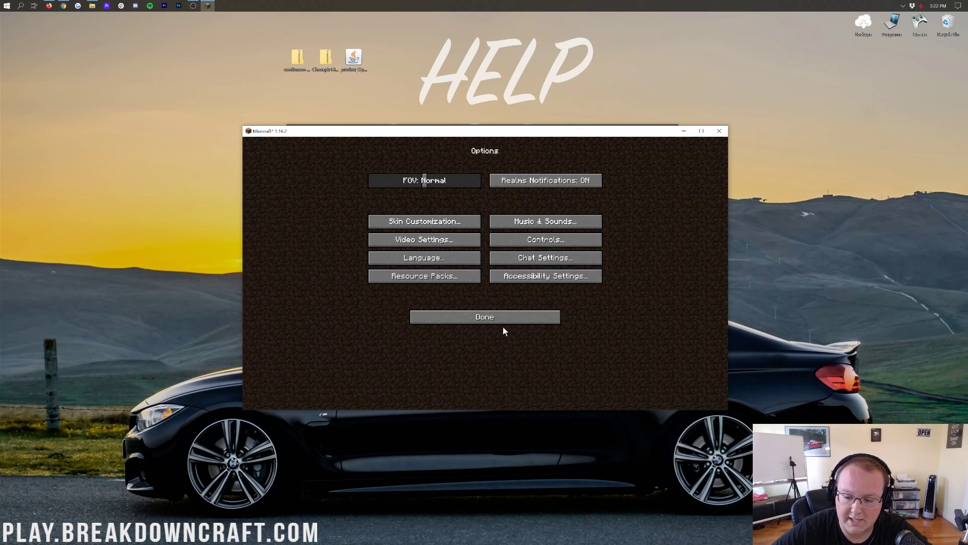